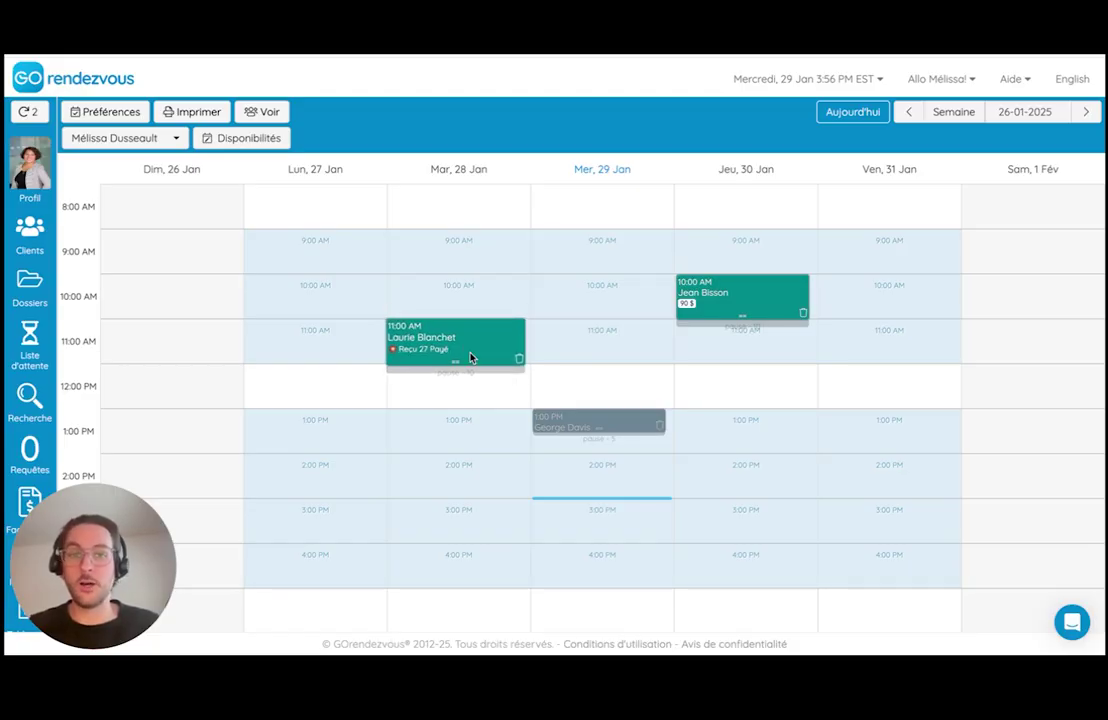
- Open the billing details of the 10:00 AM appointment on Thursday 30 January and view the price-change prompt without entering a price
click(733, 305)
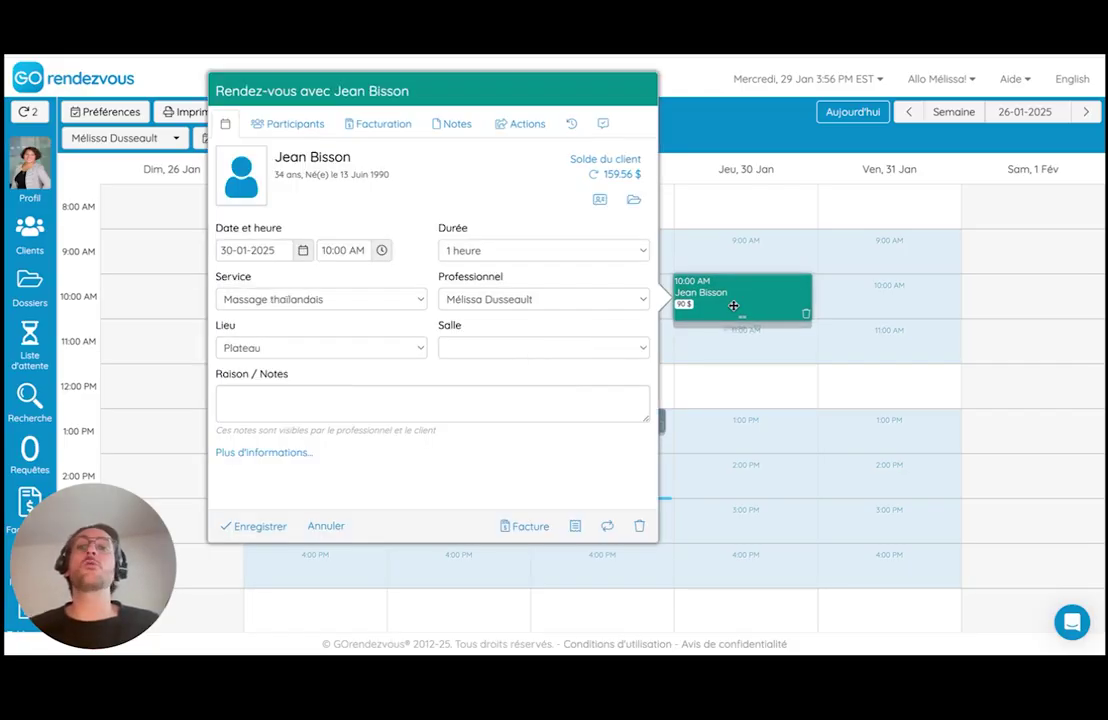
click(382, 131)
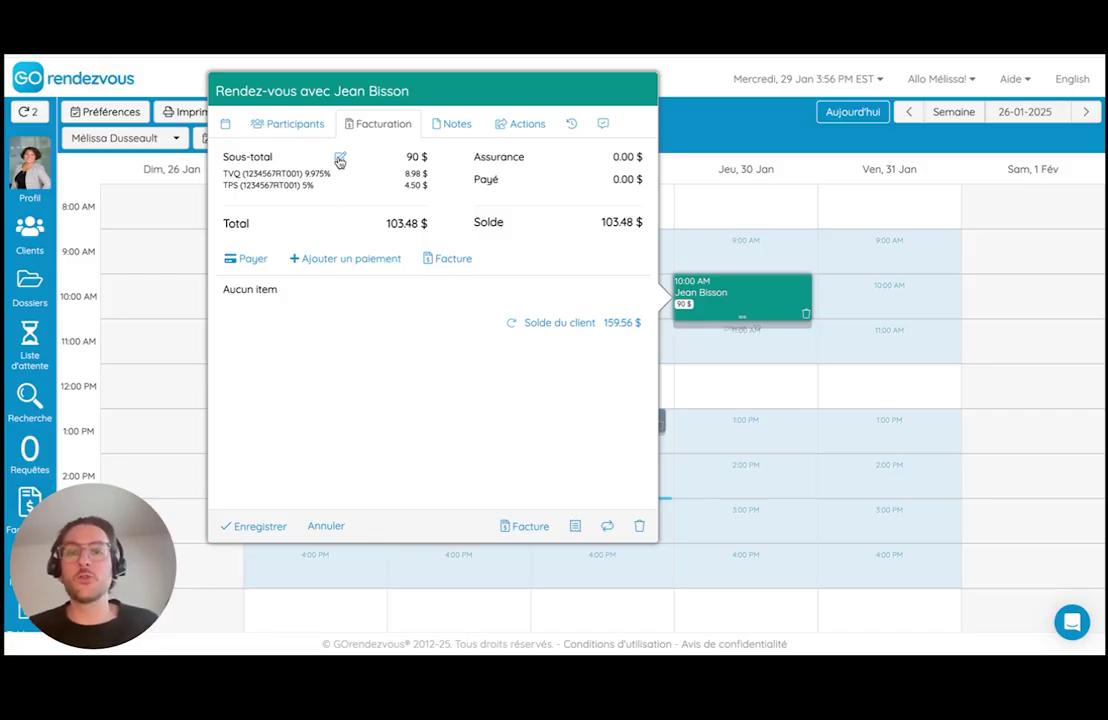
click(340, 161)
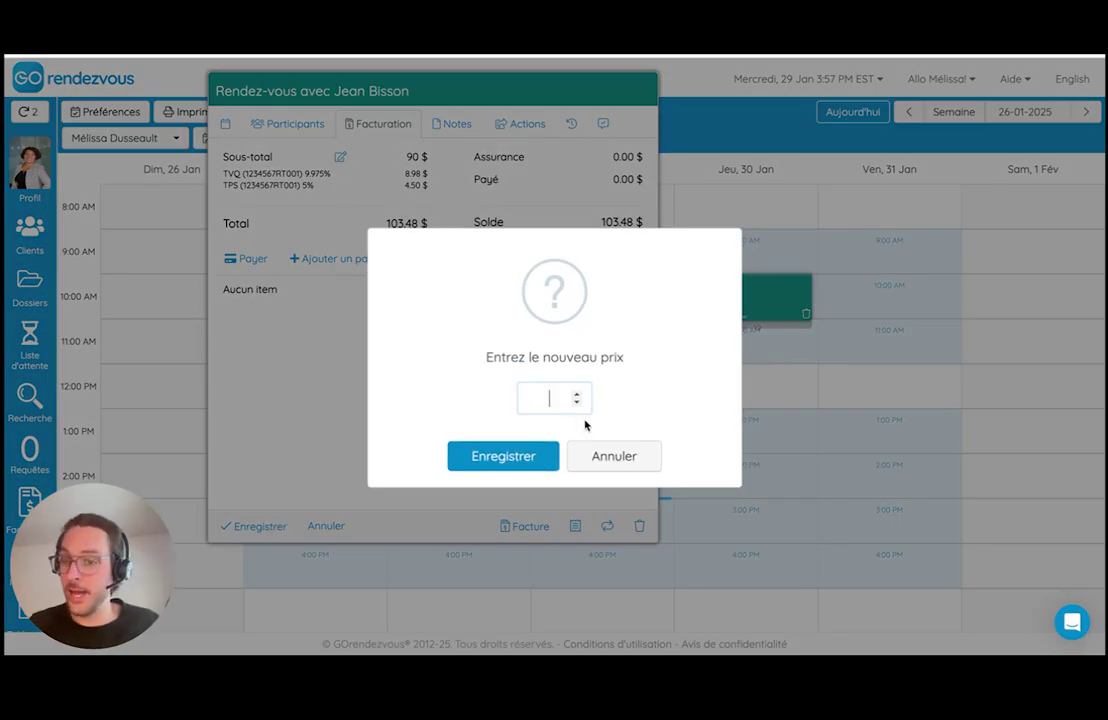
click(600, 458)
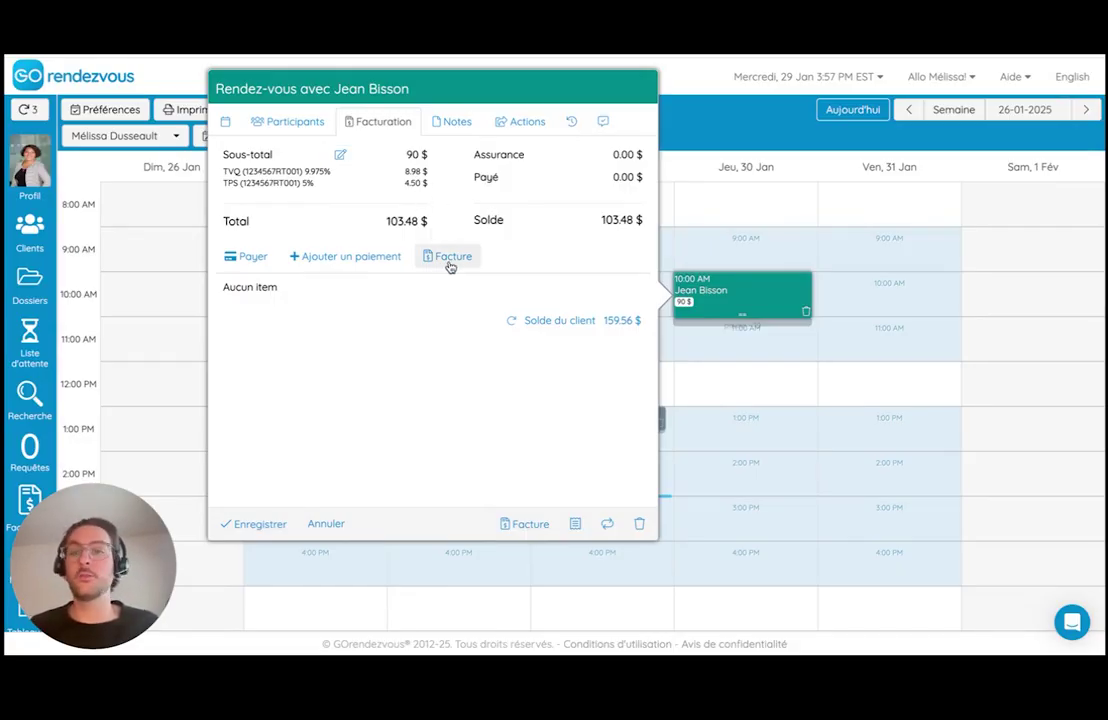
- Open the appointment's invoice and view the editable fields of the Massage thaïlandais line, leaving the line as is
click(450, 264)
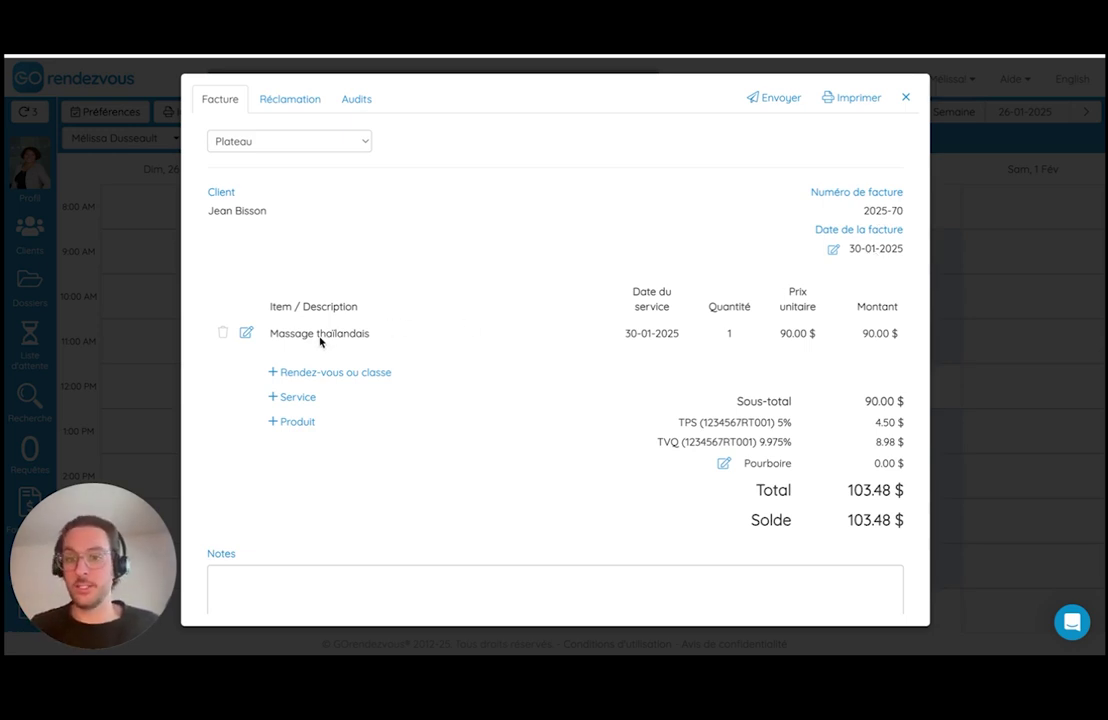
click(246, 334)
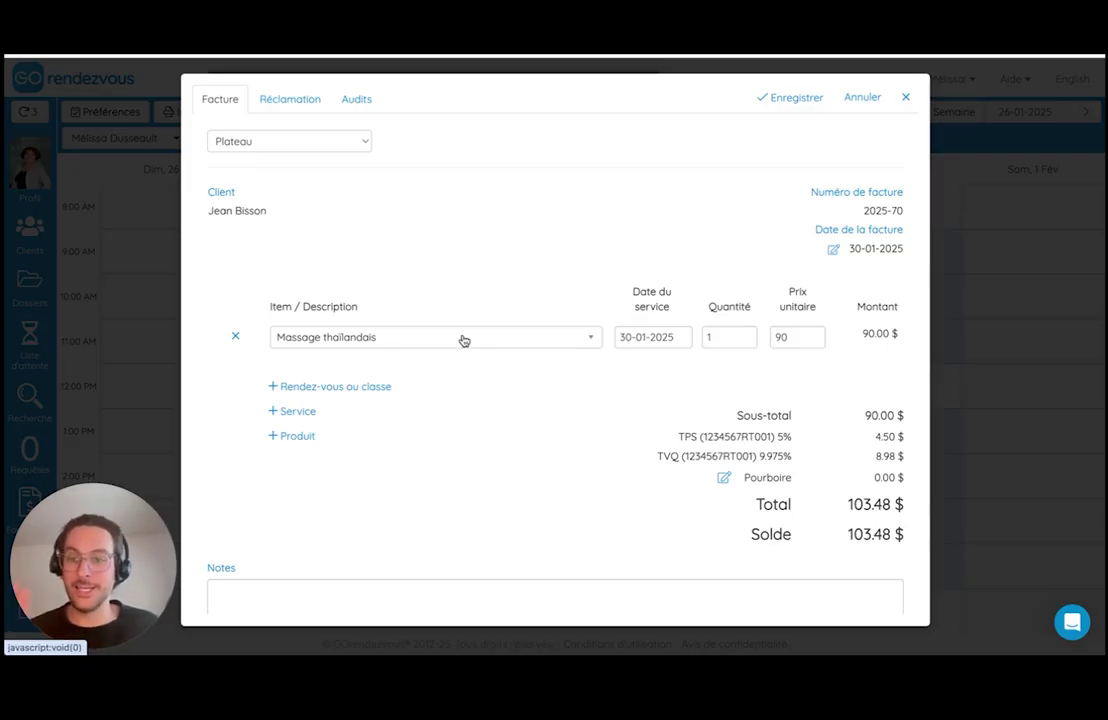
click(232, 338)
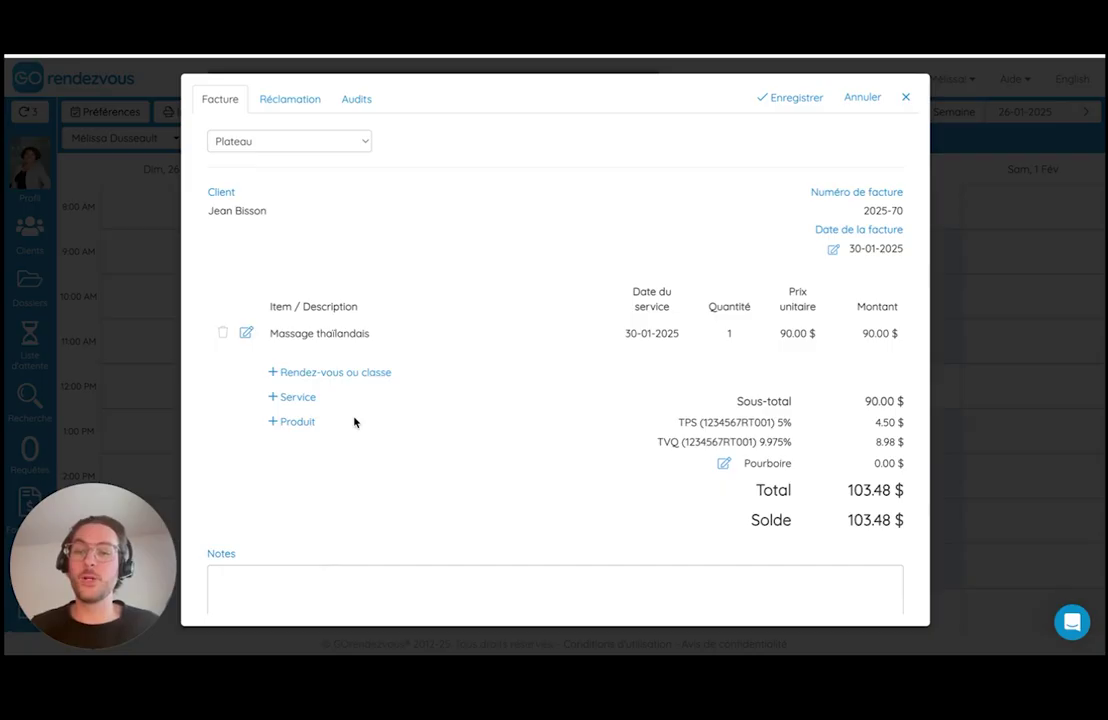
- Try adding the past Thérapie de couple appointment of 15-10-2024 to the invoice and remove that line again
scroll(354, 422, down, 1)
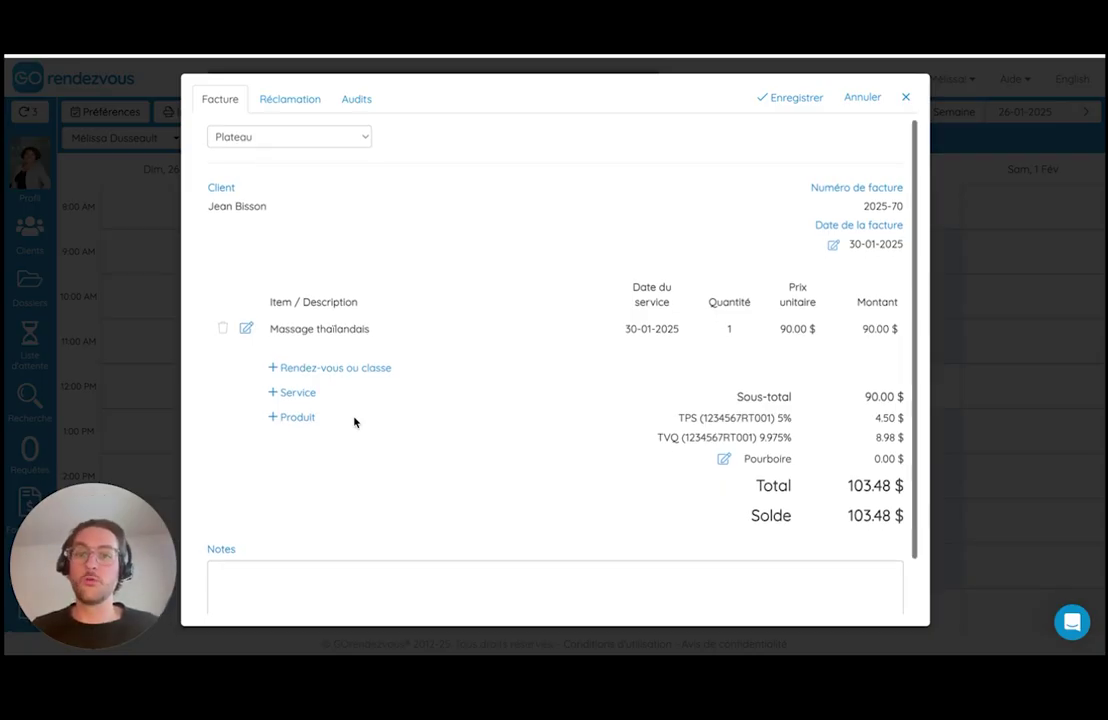
click(329, 370)
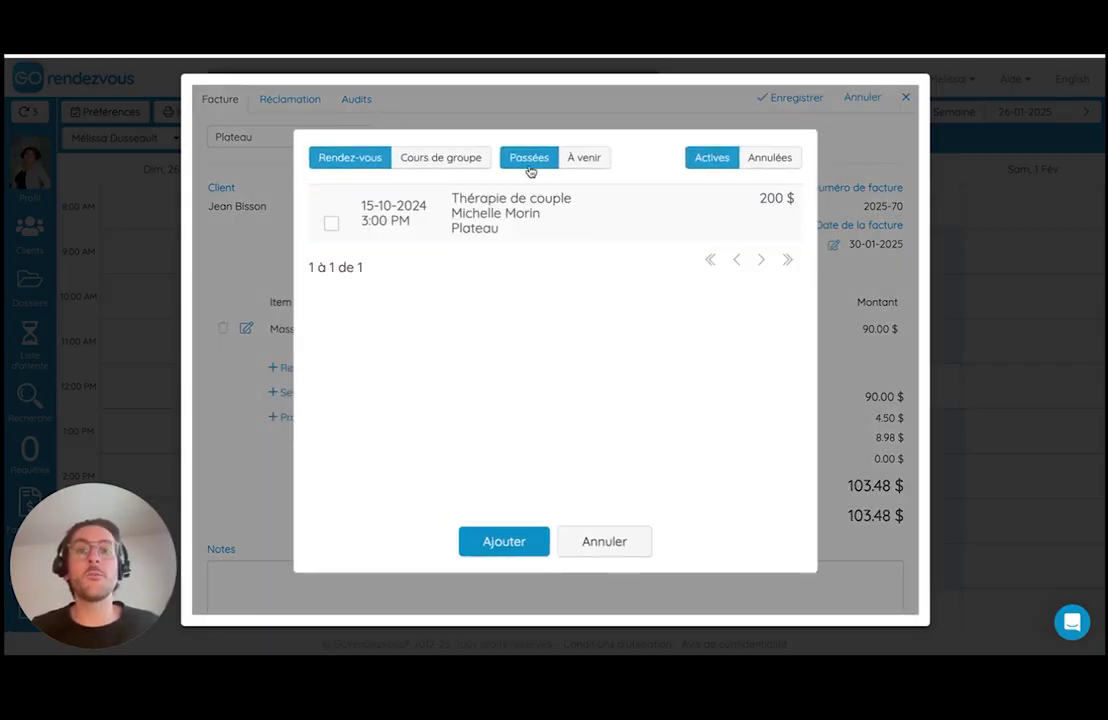
click(583, 160)
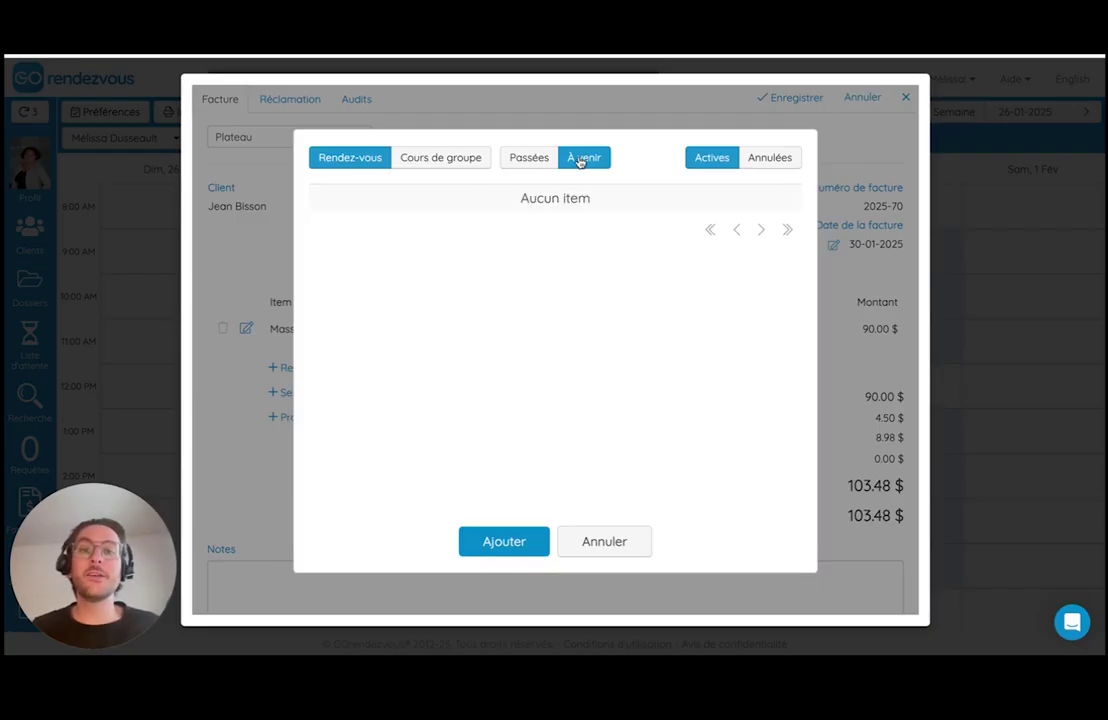
click(540, 162)
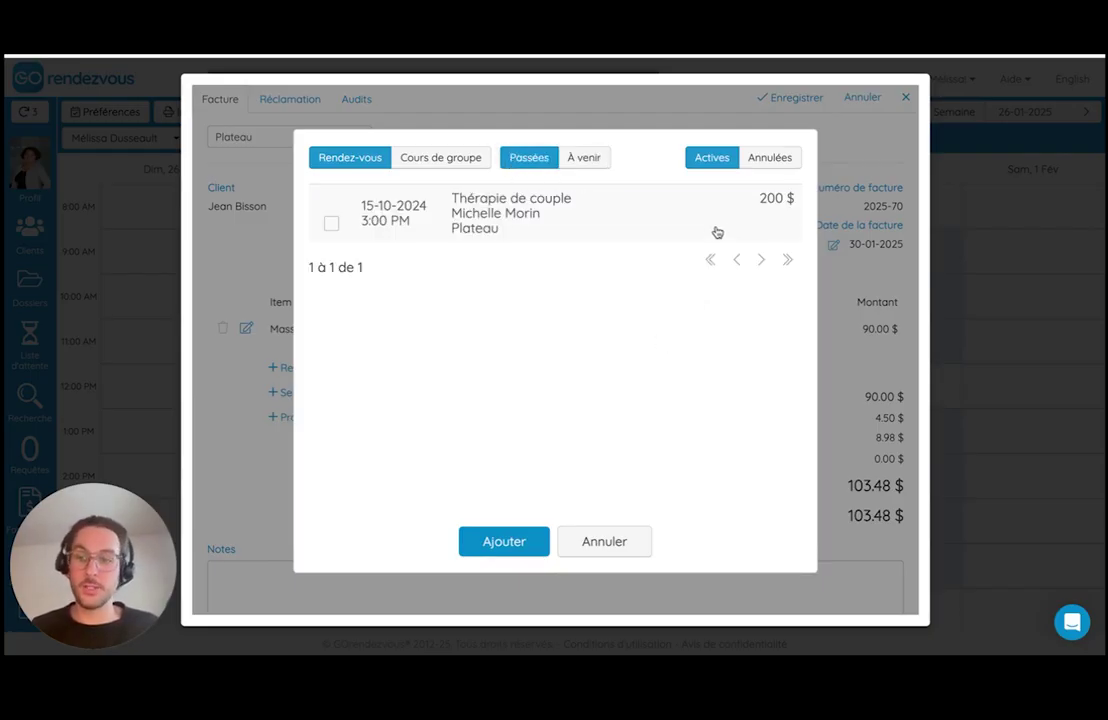
click(331, 222)
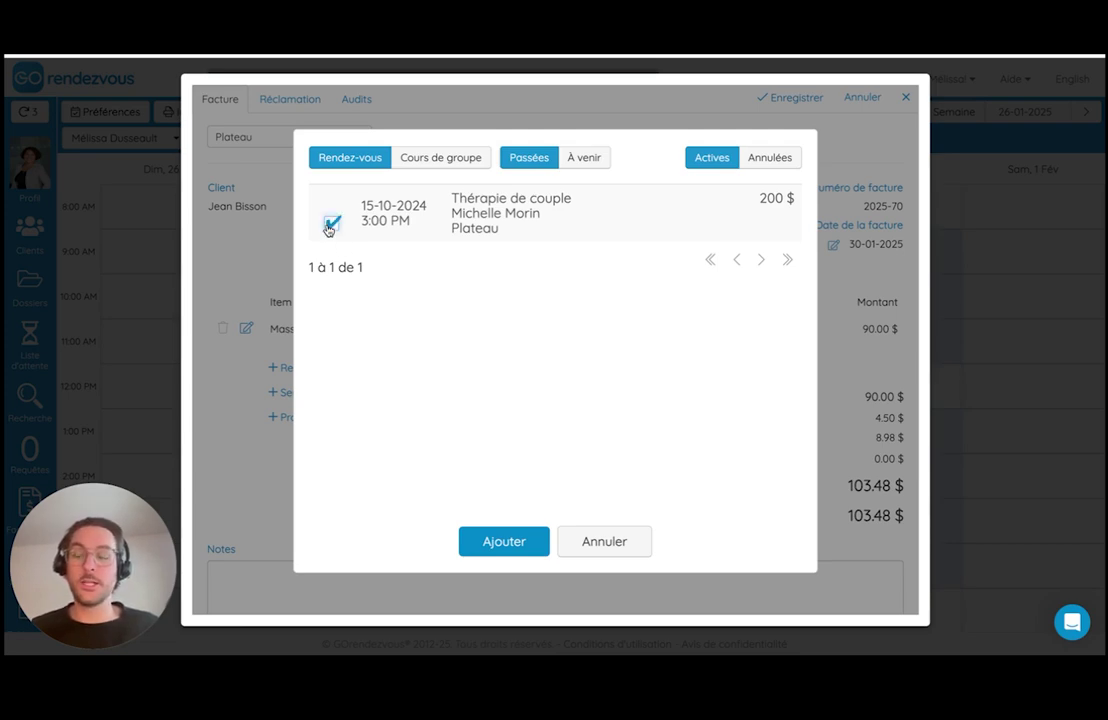
click(504, 541)
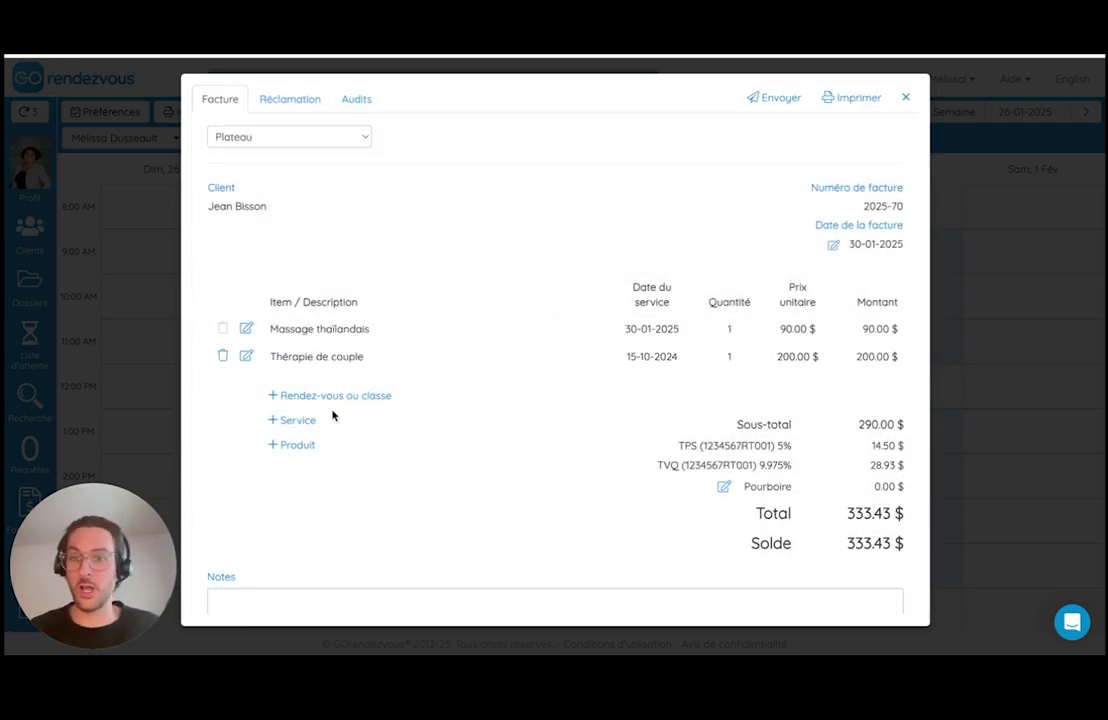
click(222, 356)
- Try out a blank service line and a blank product line on the invoice, discarding each one
scroll(295, 388, down, 1)
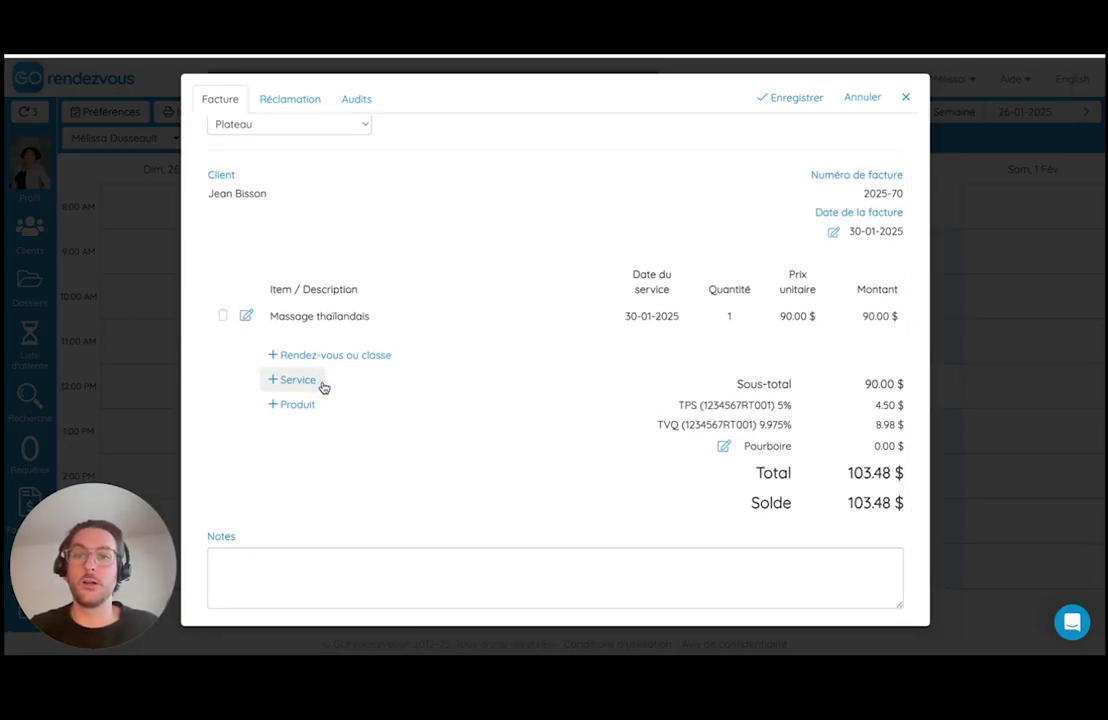
click(296, 381)
click(364, 350)
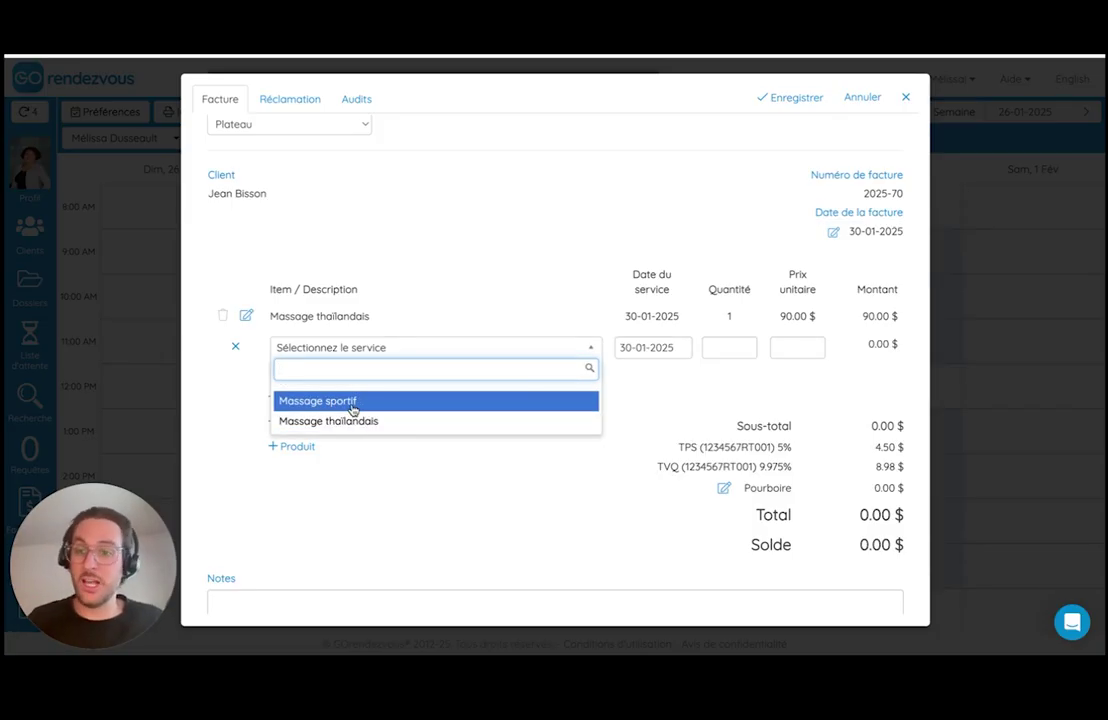
click(223, 388)
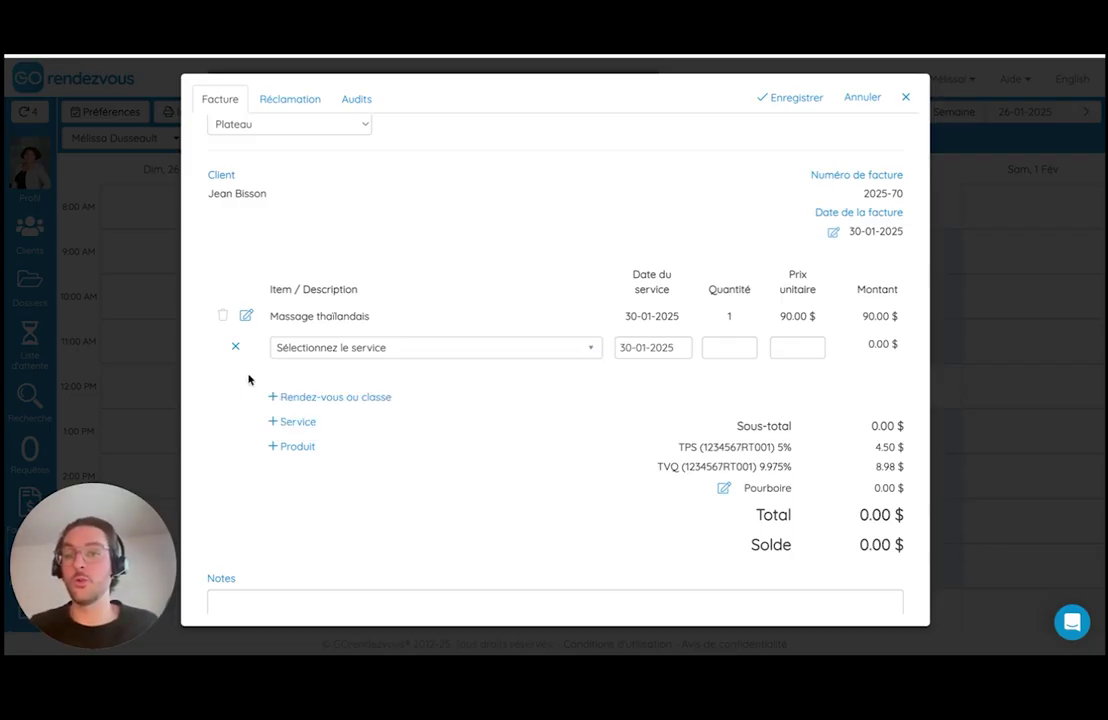
click(236, 346)
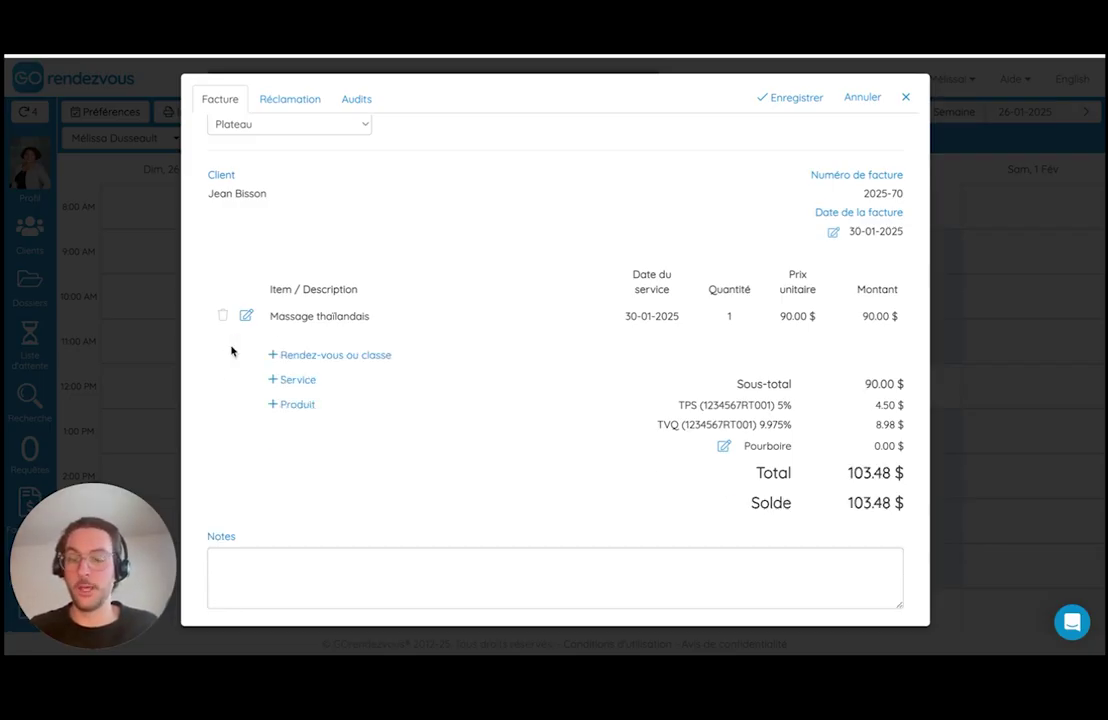
click(297, 405)
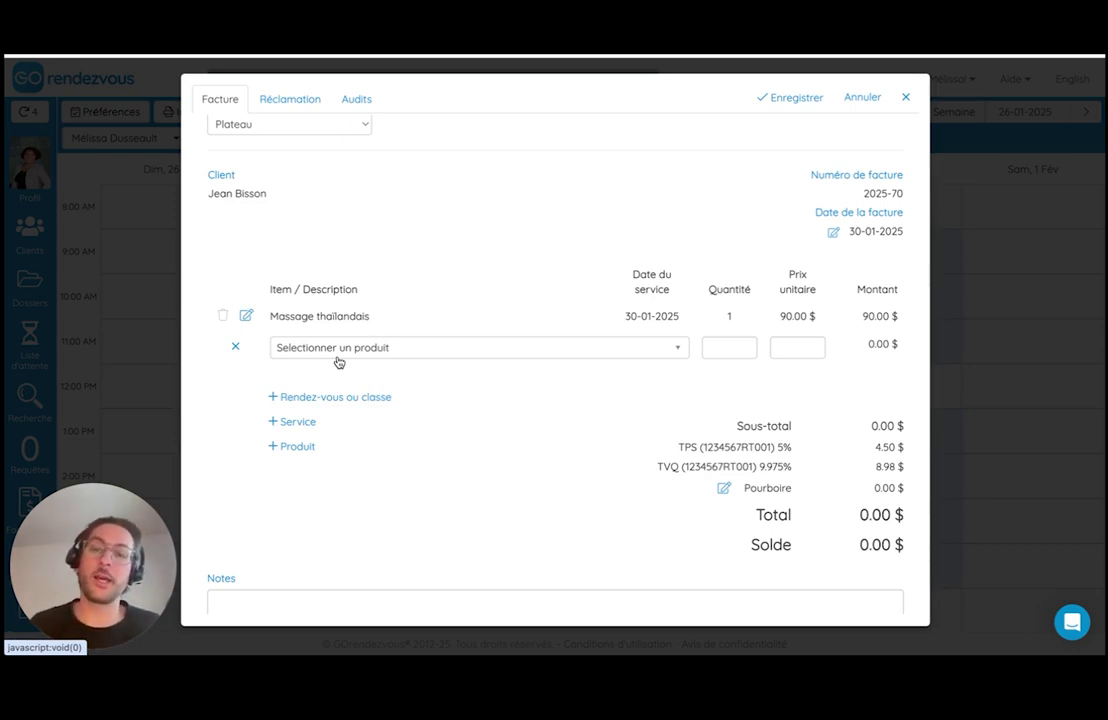
click(234, 347)
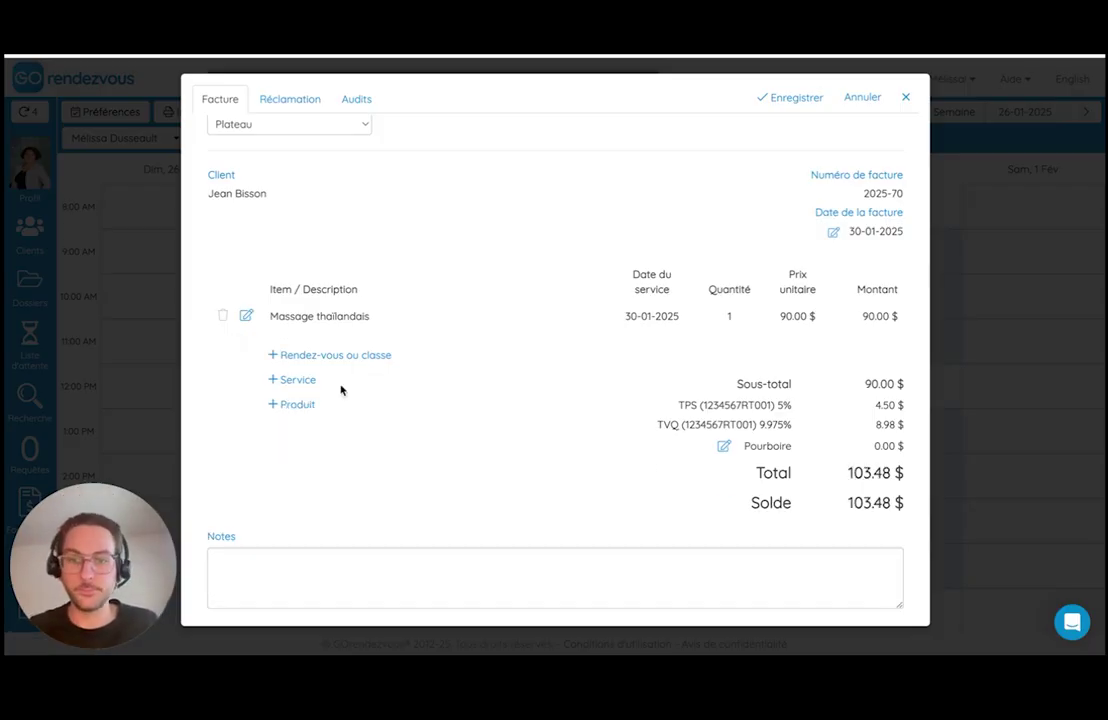
- View the tip options available for the invoice and close them without adding a tip
scroll(540, 410, up, 1)
scroll(540, 410, down, 1)
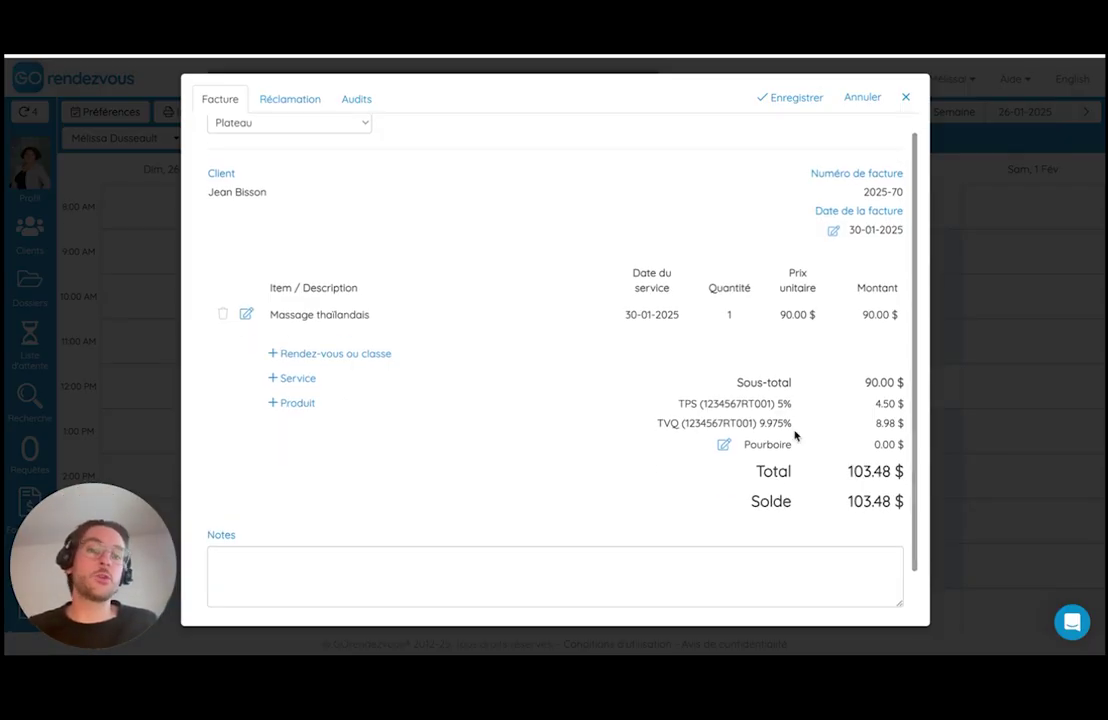
scroll(795, 435, down, 1)
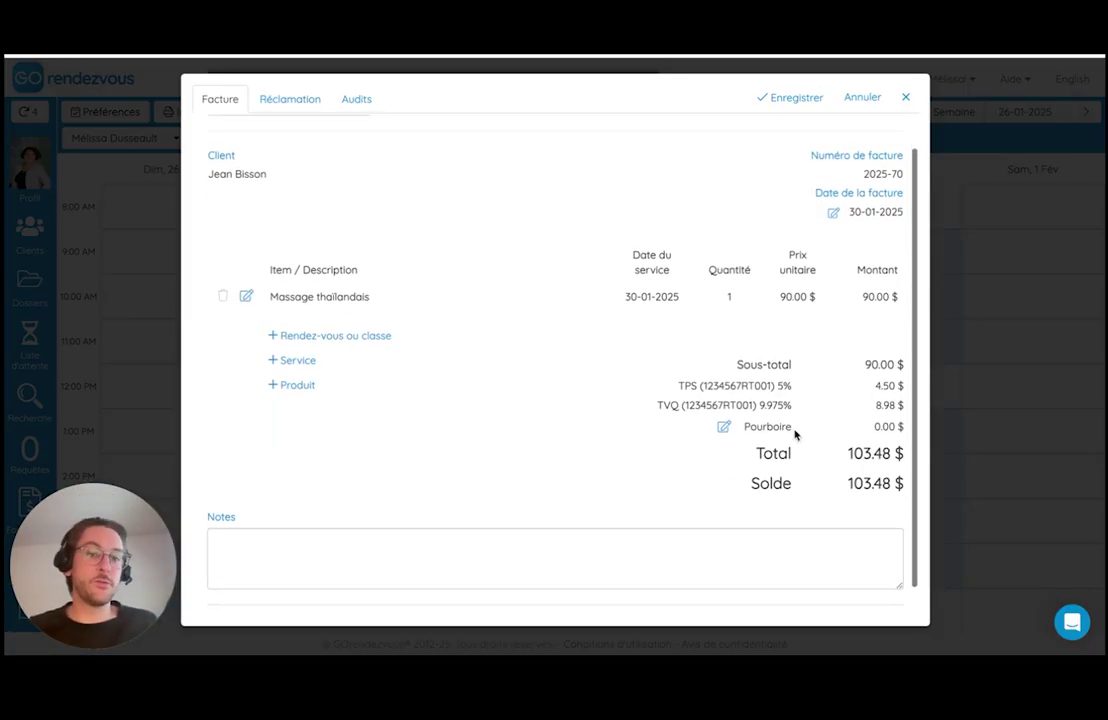
click(721, 429)
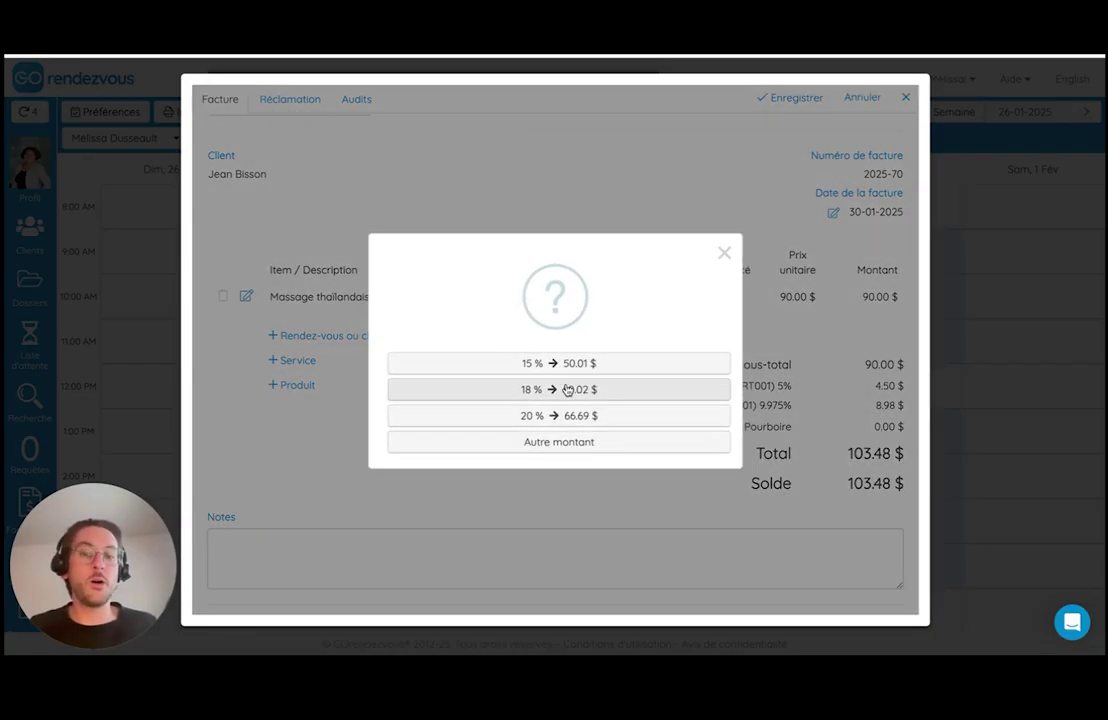
click(551, 452)
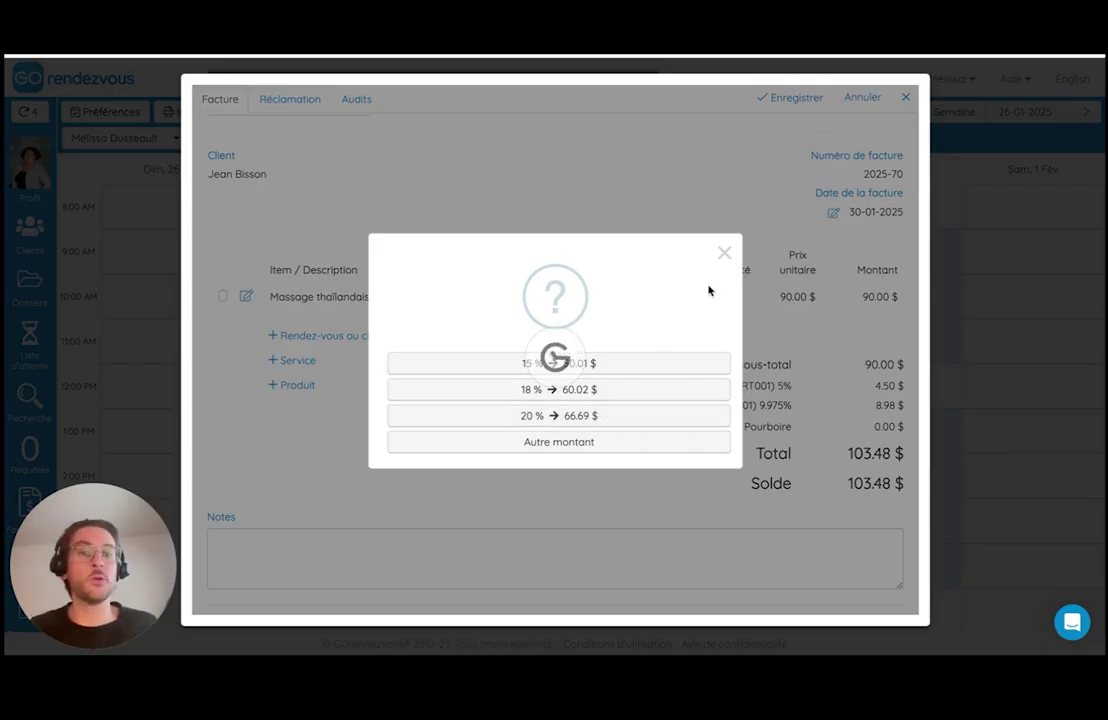
click(724, 253)
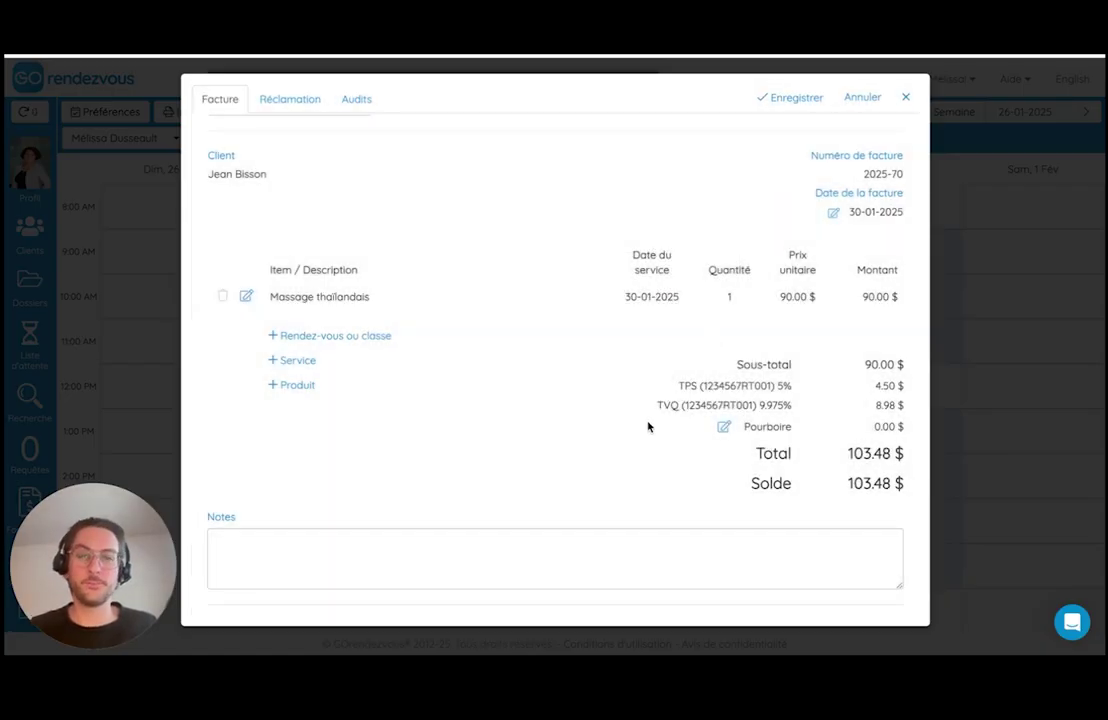
- Save the invoice and check its email and SMS sending options without sending it
scroll(580, 460, down, 1)
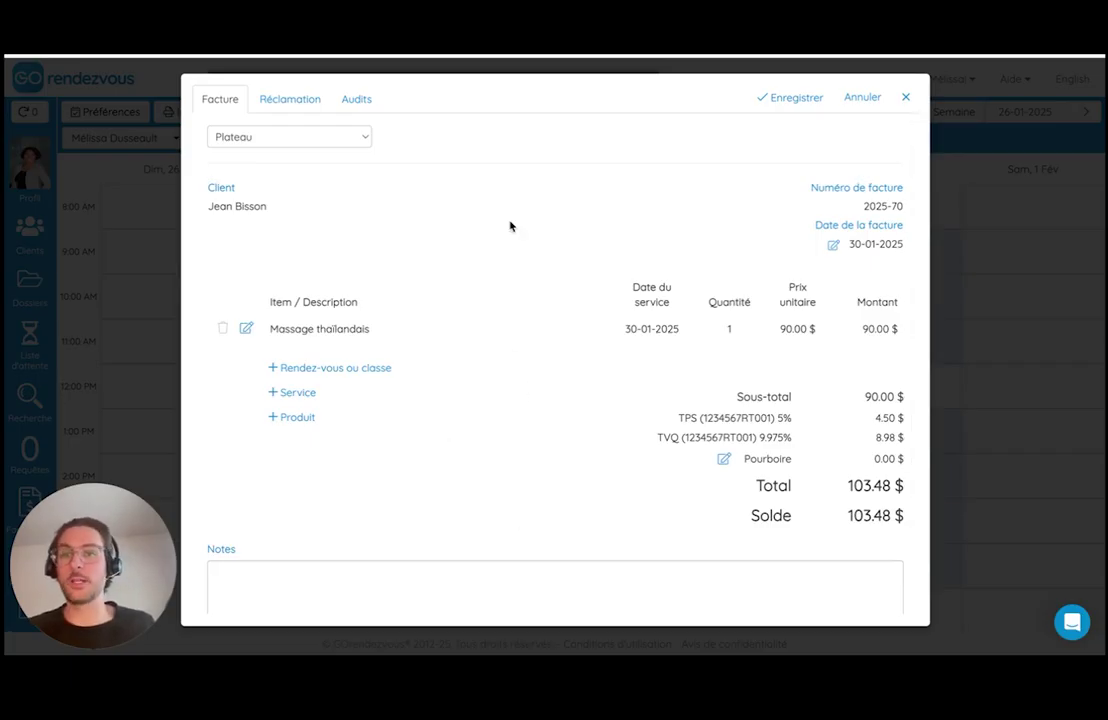
scroll(512, 226, up, 1)
click(797, 99)
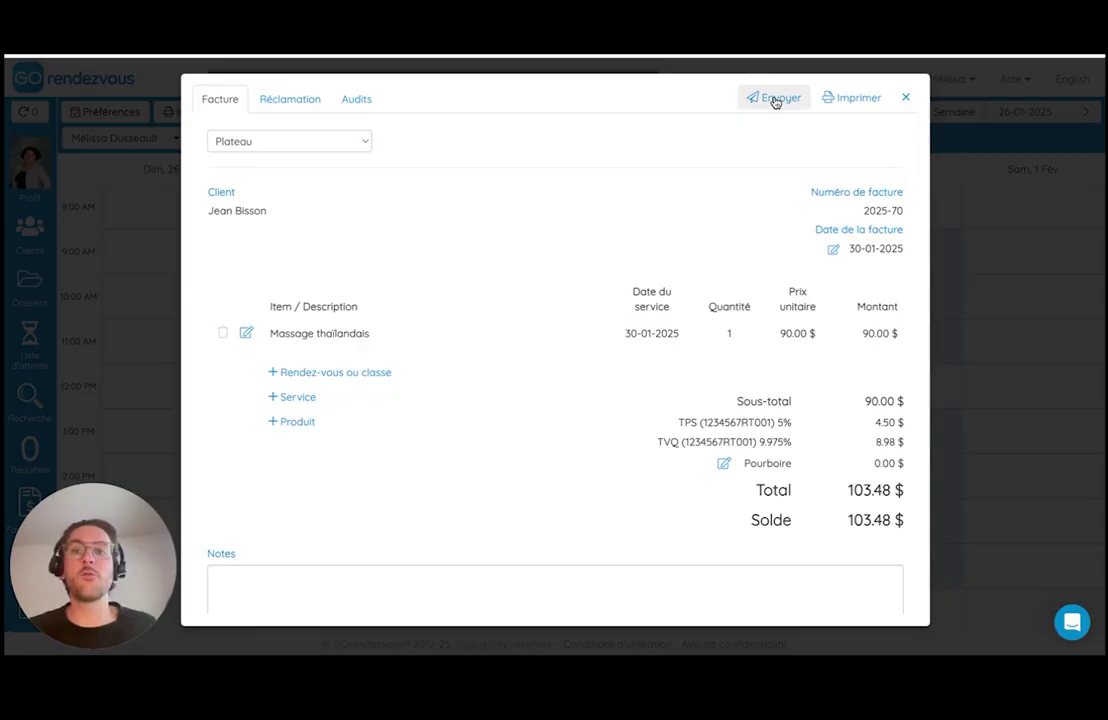
click(776, 98)
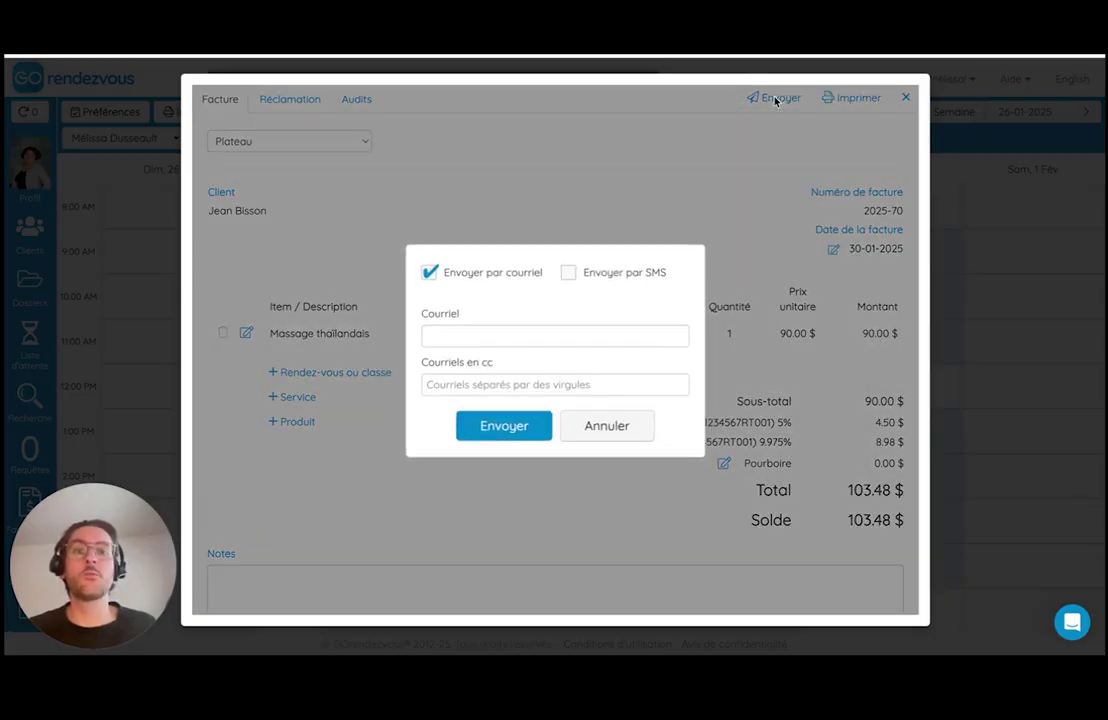
click(567, 276)
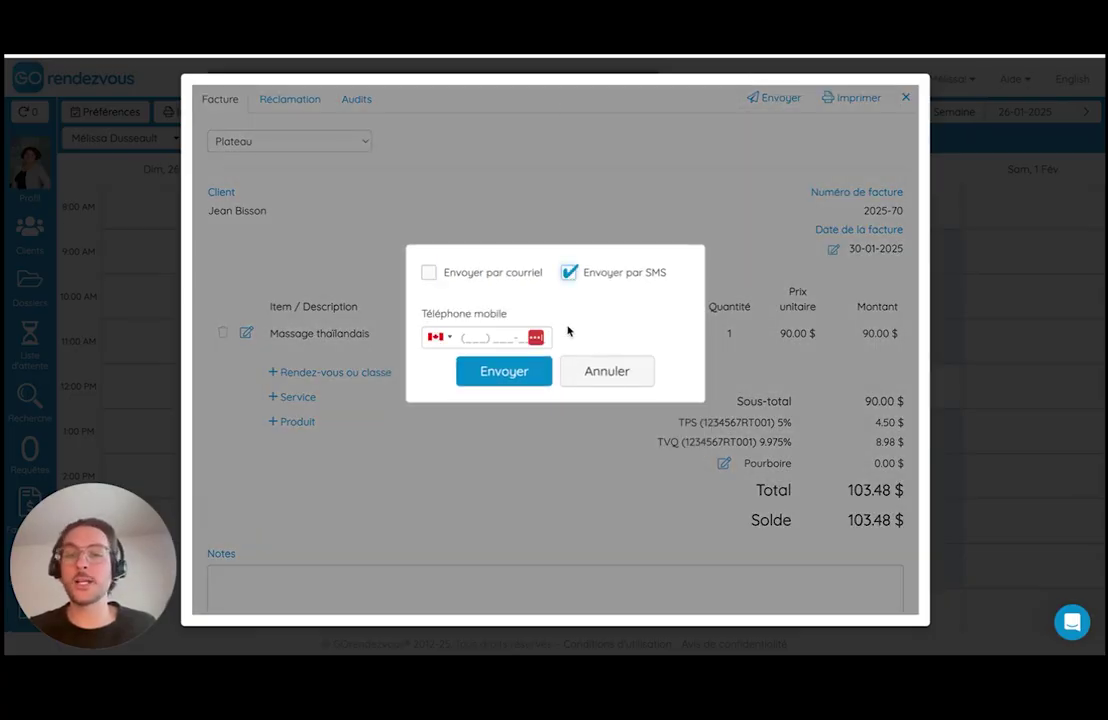
click(605, 379)
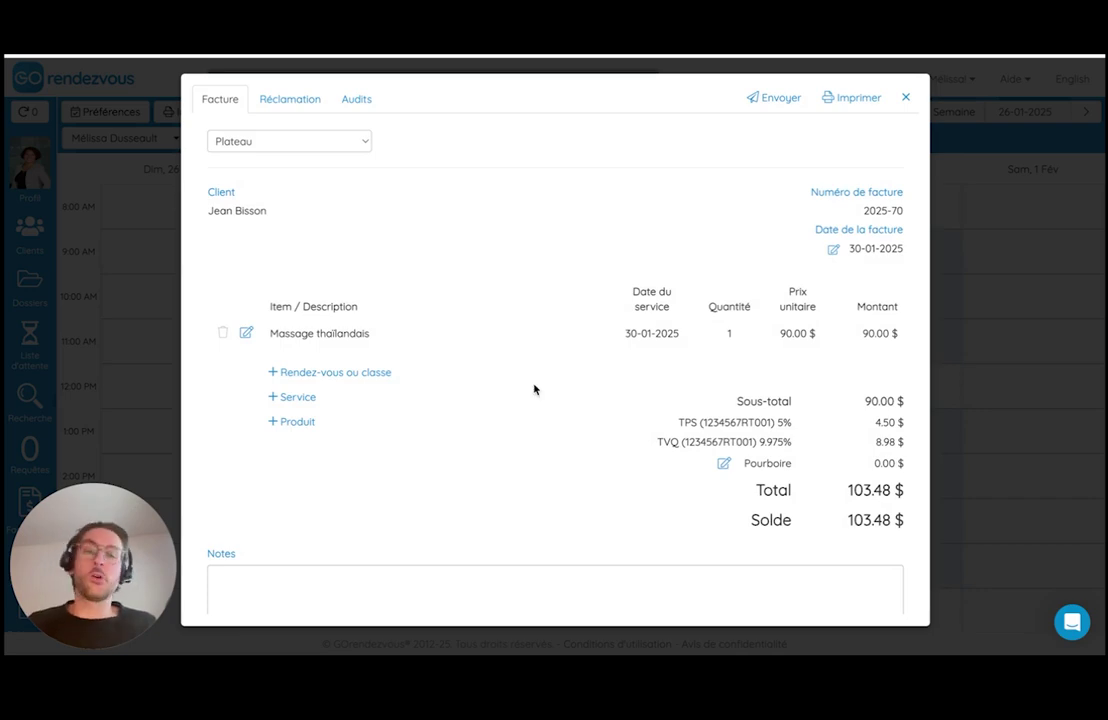
- Preview the printable version of the invoice without saving it as PDF, and close the invoice
scroll(598, 297, down, 1)
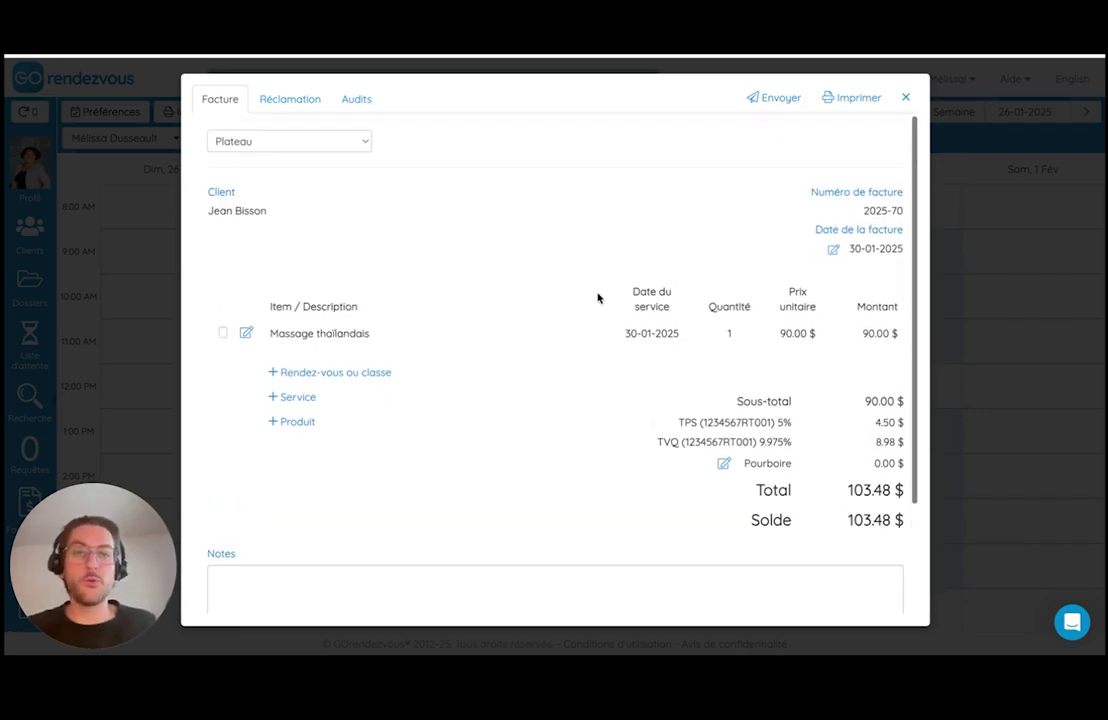
click(857, 100)
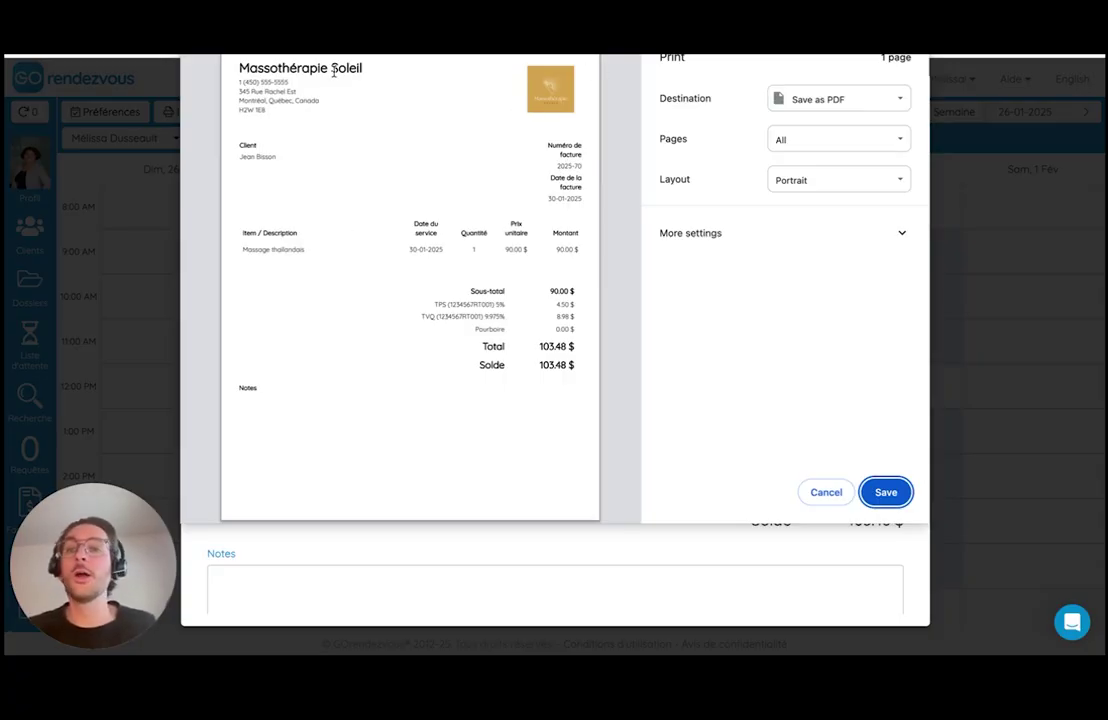
click(825, 492)
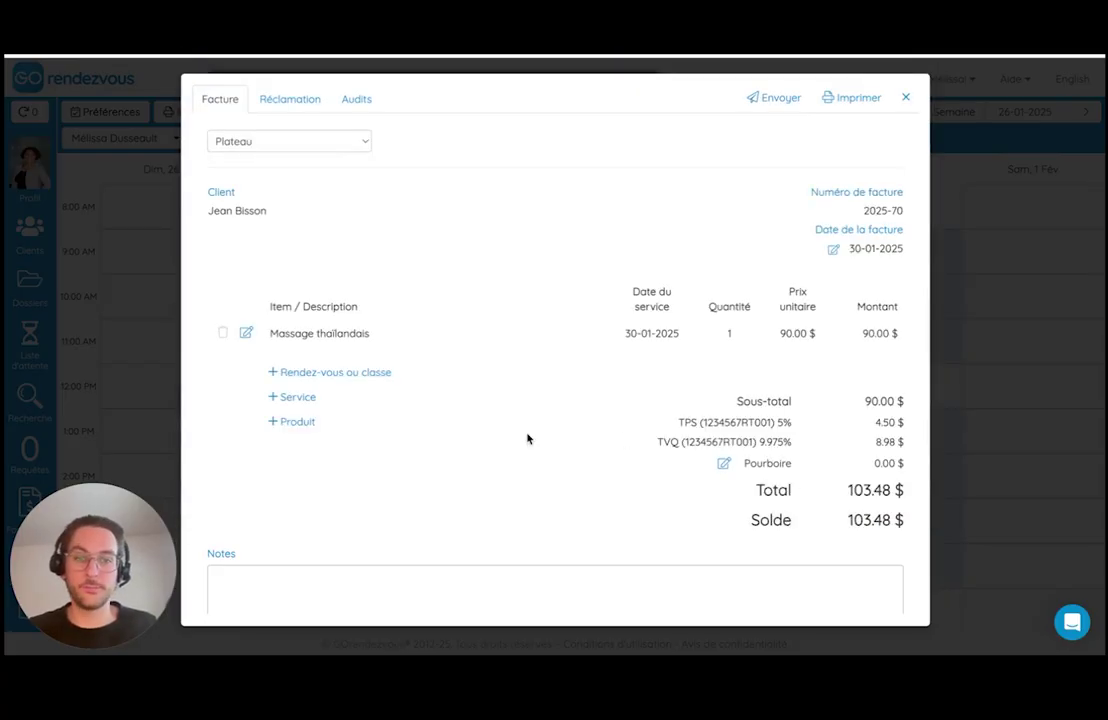
click(905, 97)
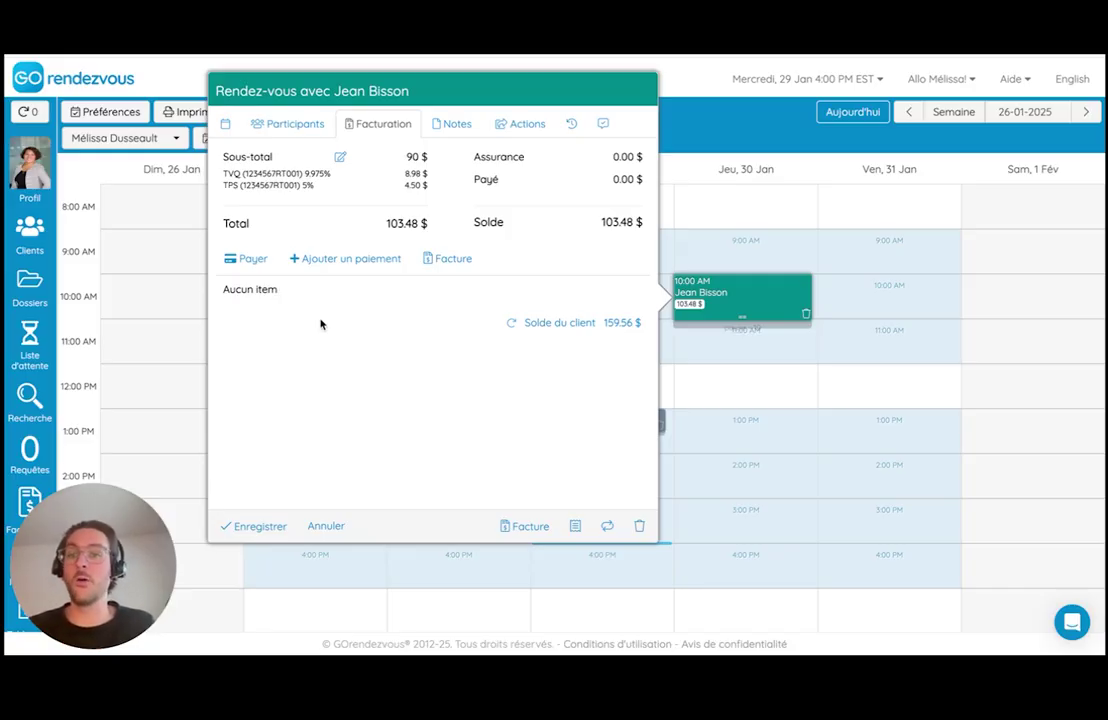
- View the payment form for charging 103.48 $ to a new credit card and close it without paying
click(248, 262)
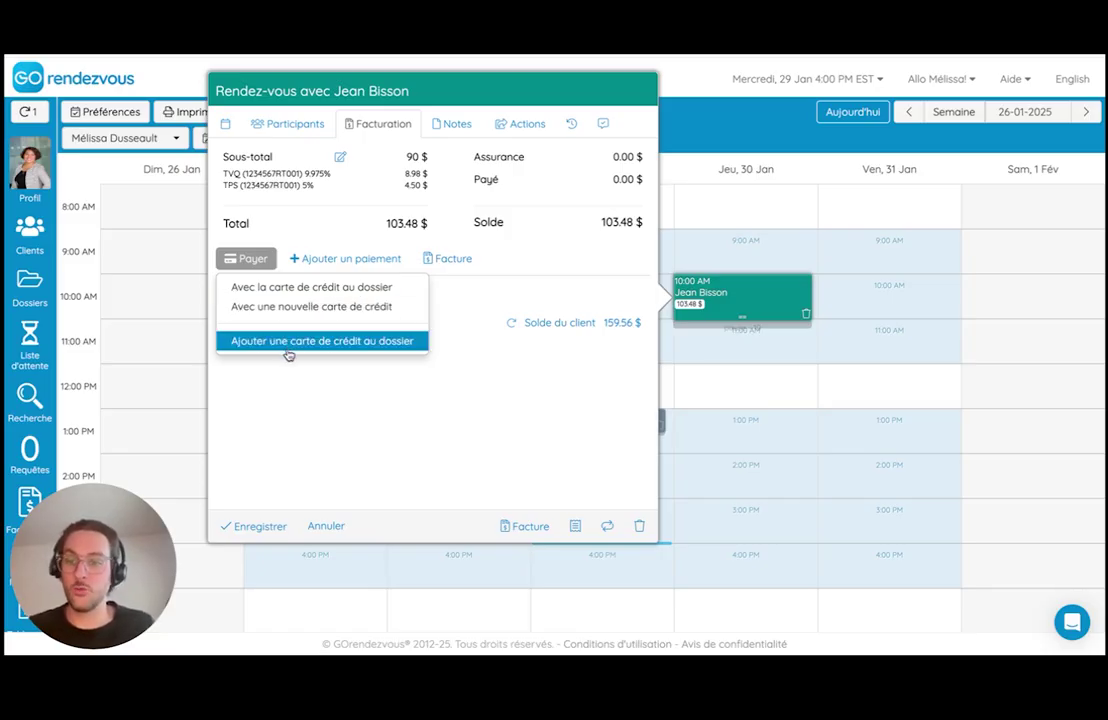
click(336, 308)
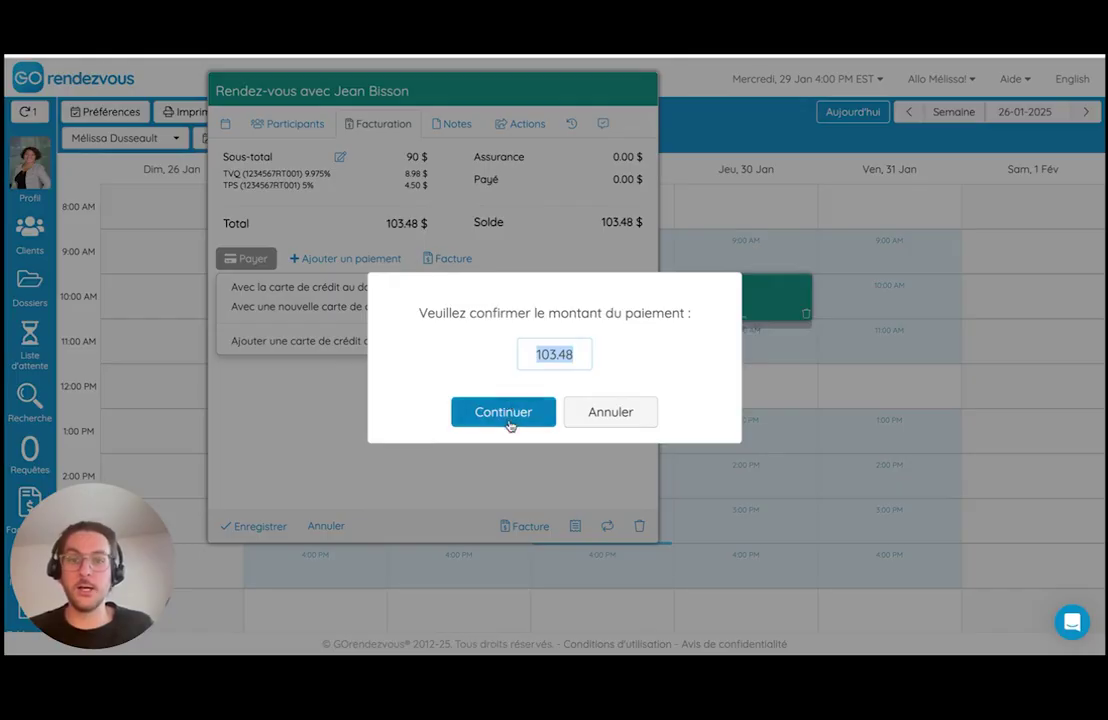
click(505, 418)
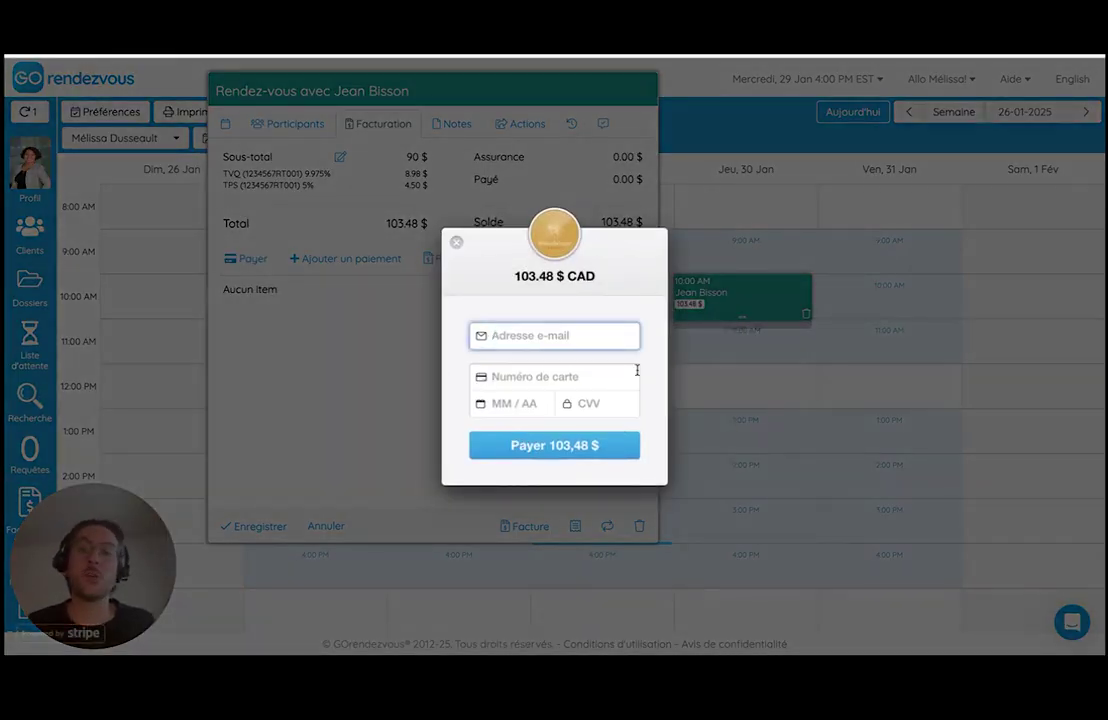
click(455, 245)
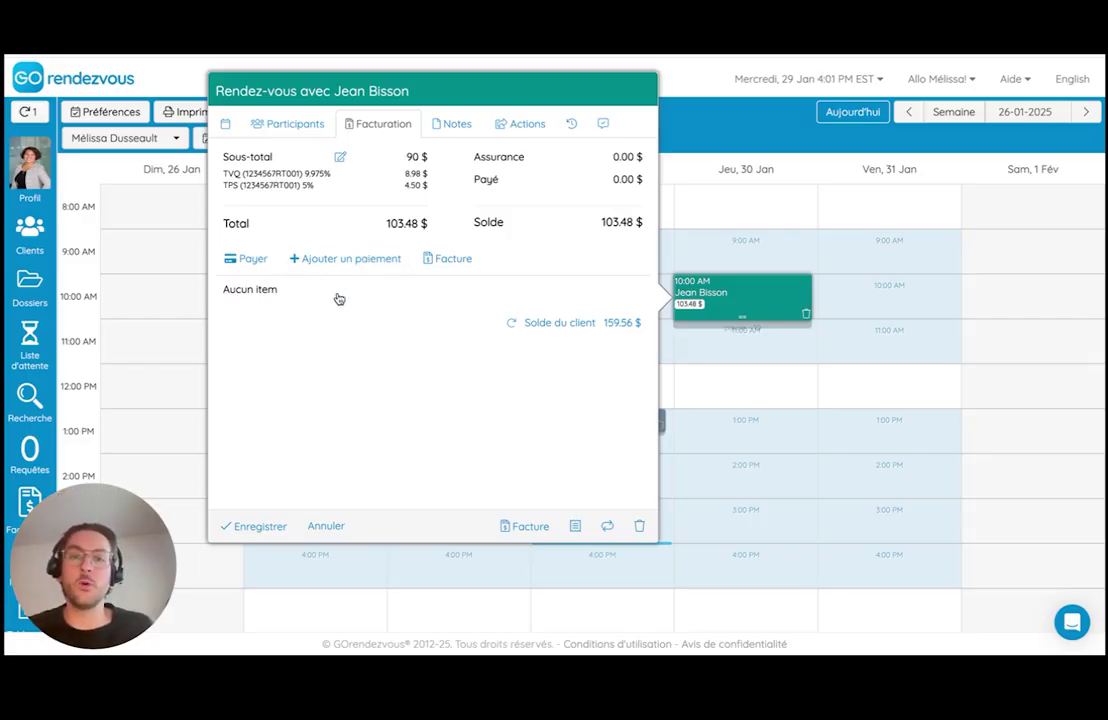
- Record an Interac payment of 103.48 $ on the appointment
click(336, 262)
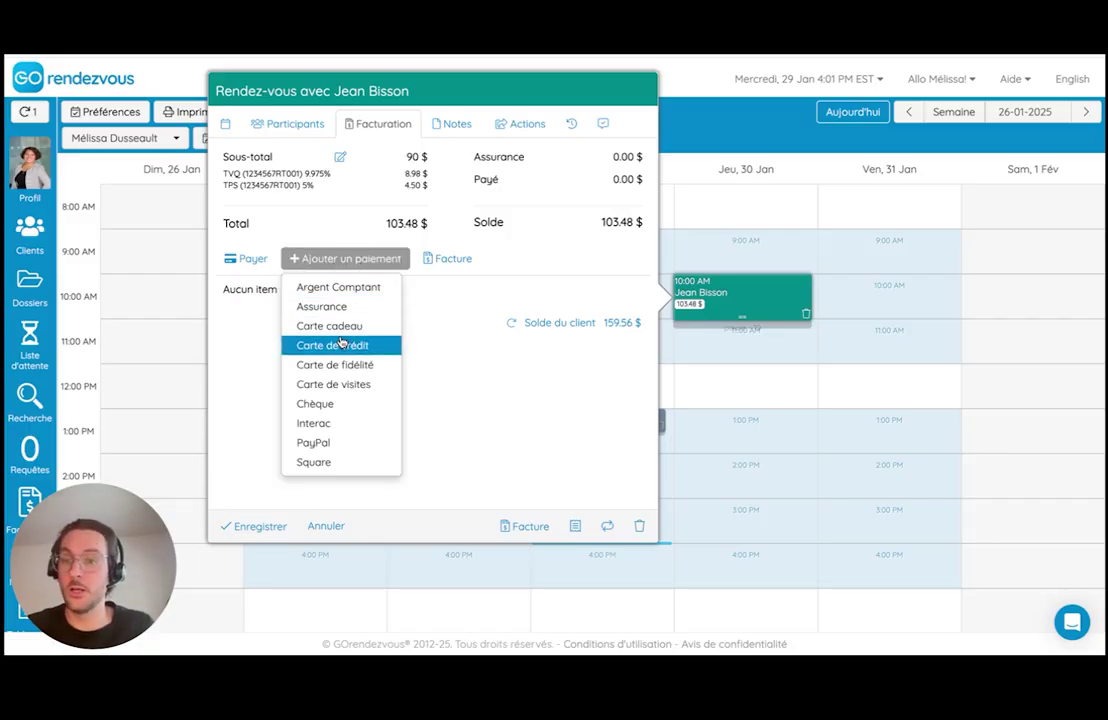
click(321, 423)
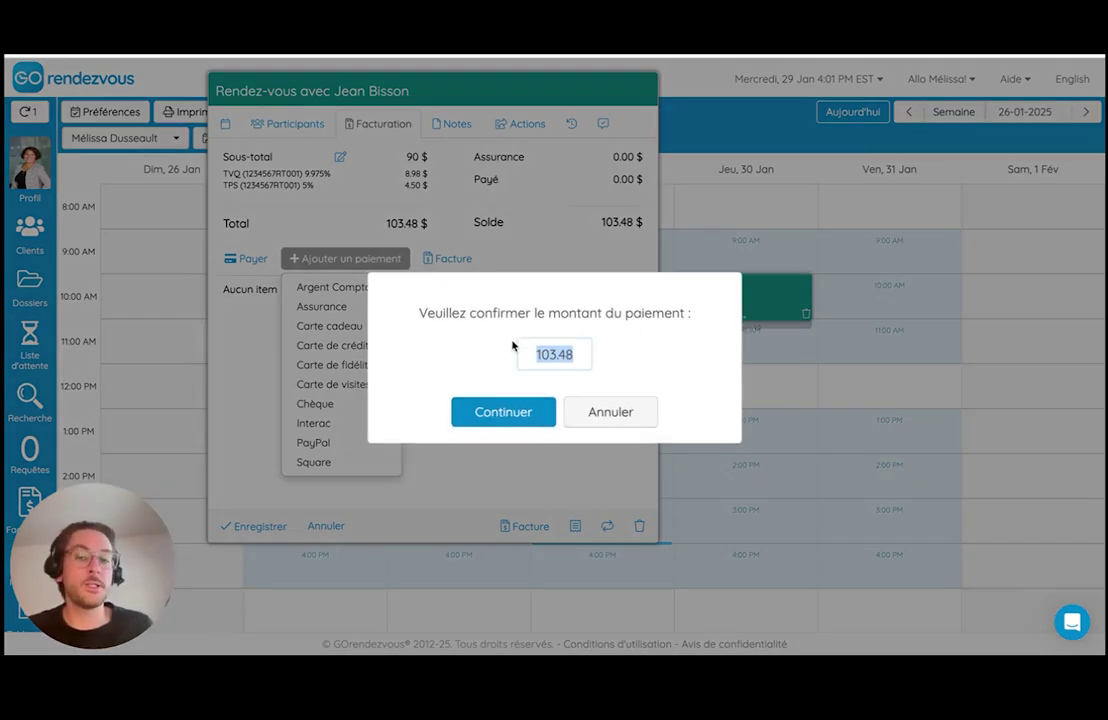
click(506, 418)
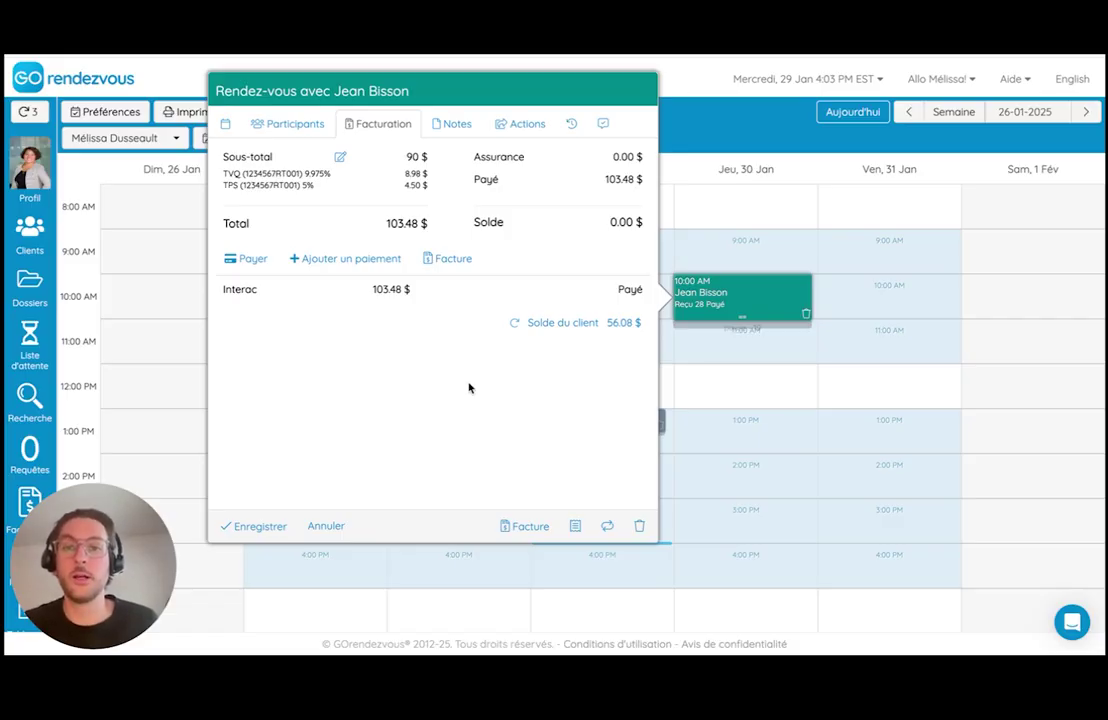
- Open the appointment's receipt and examine the professional's details, the client and service details, the receipt number and the signature
click(576, 532)
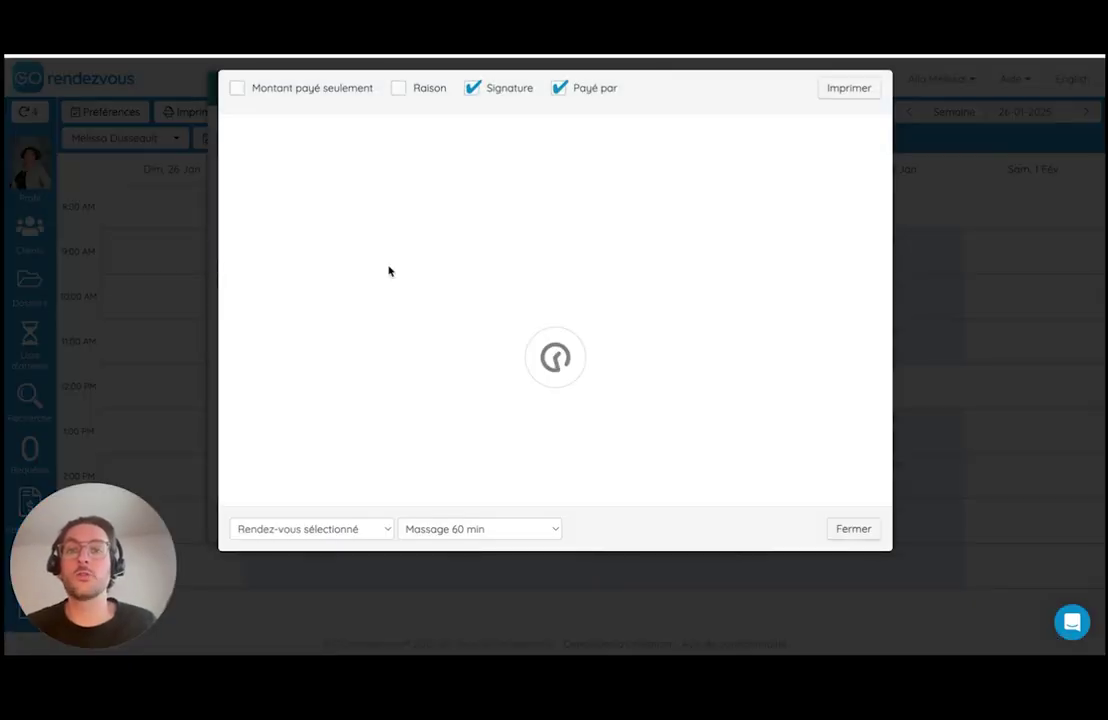
scroll(410, 276, up, 1)
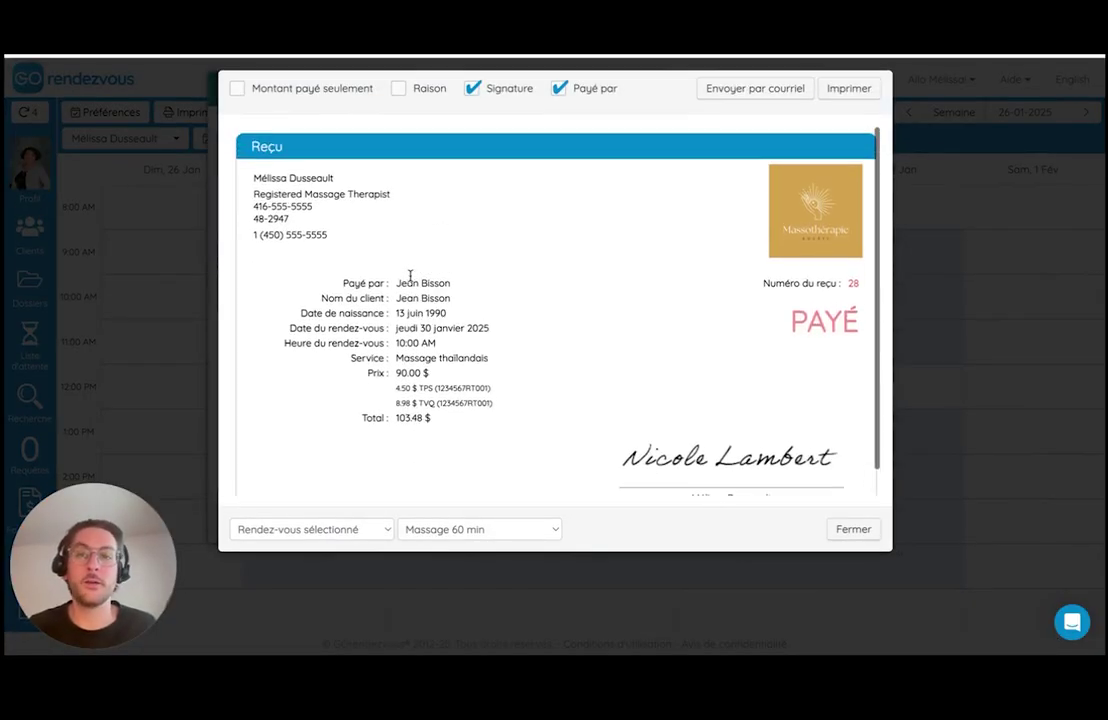
drag(330, 236, 250, 176)
click(390, 240)
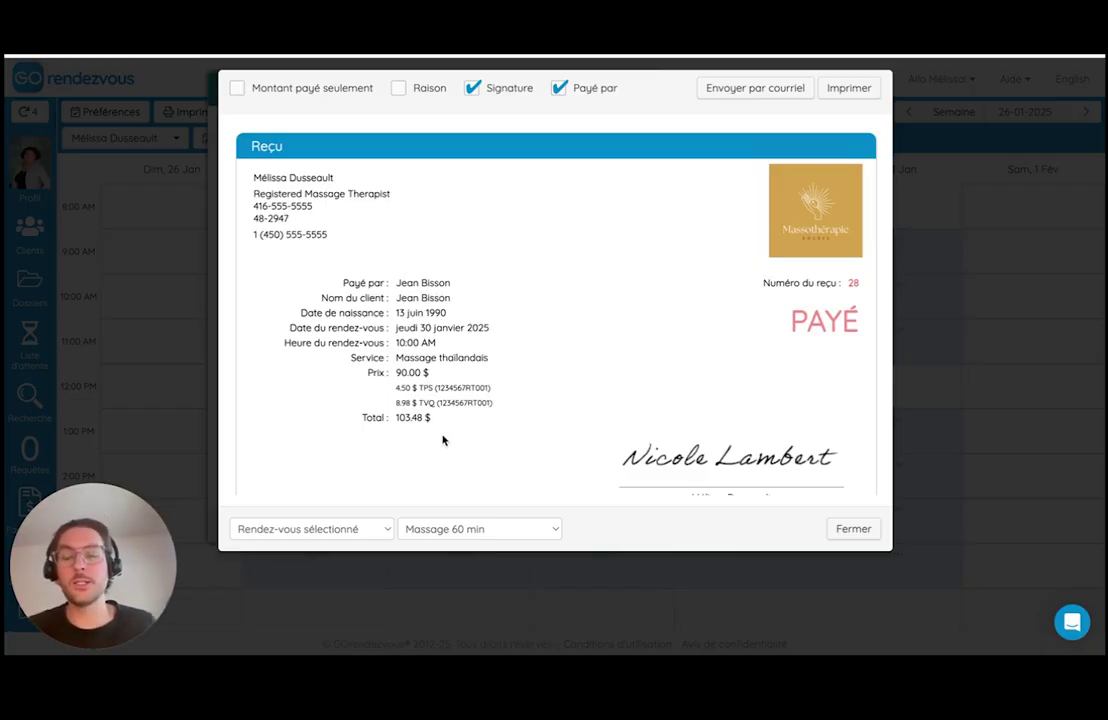
drag(443, 440, 280, 284)
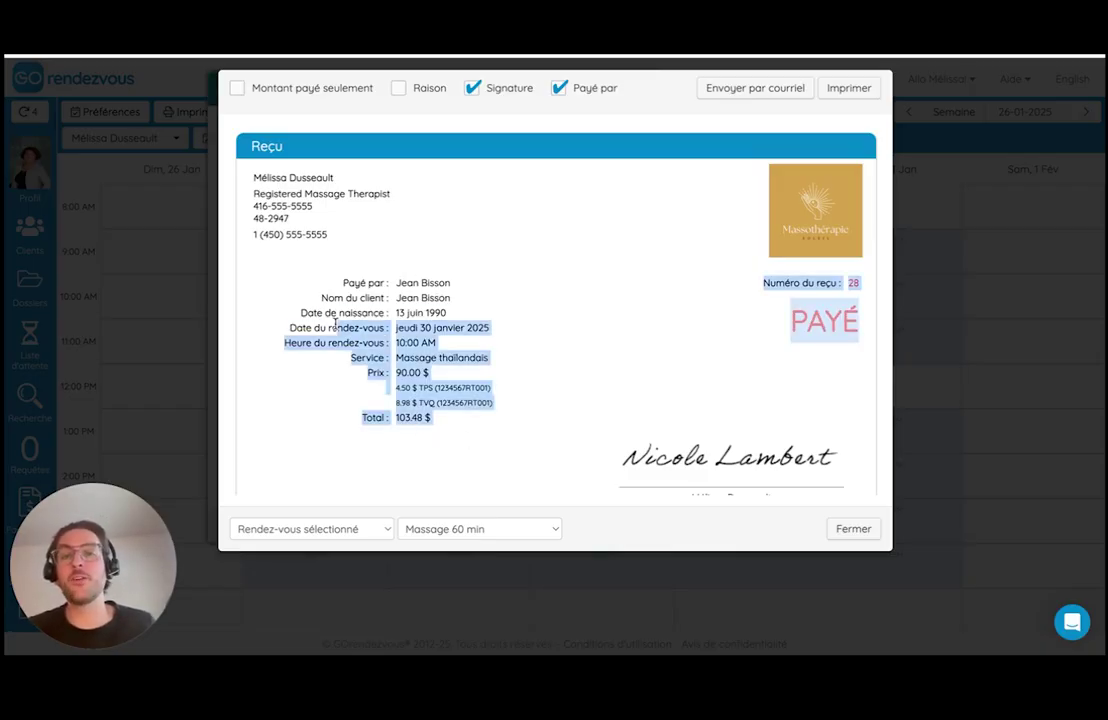
click(520, 360)
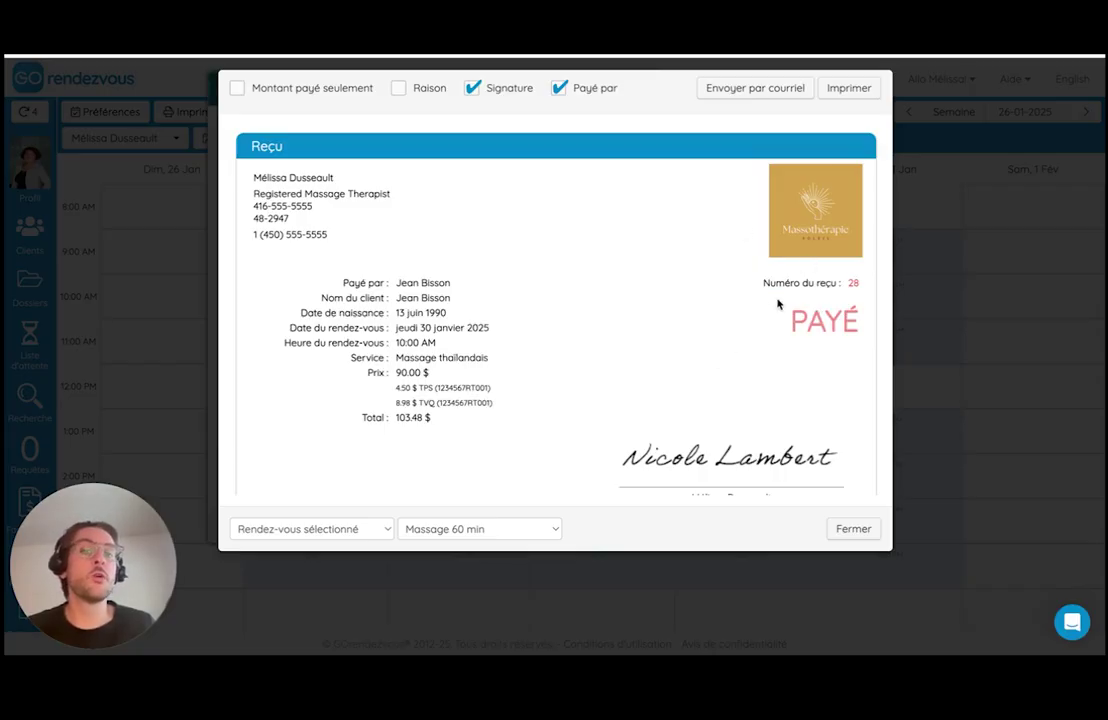
scroll(812, 353, down, 1)
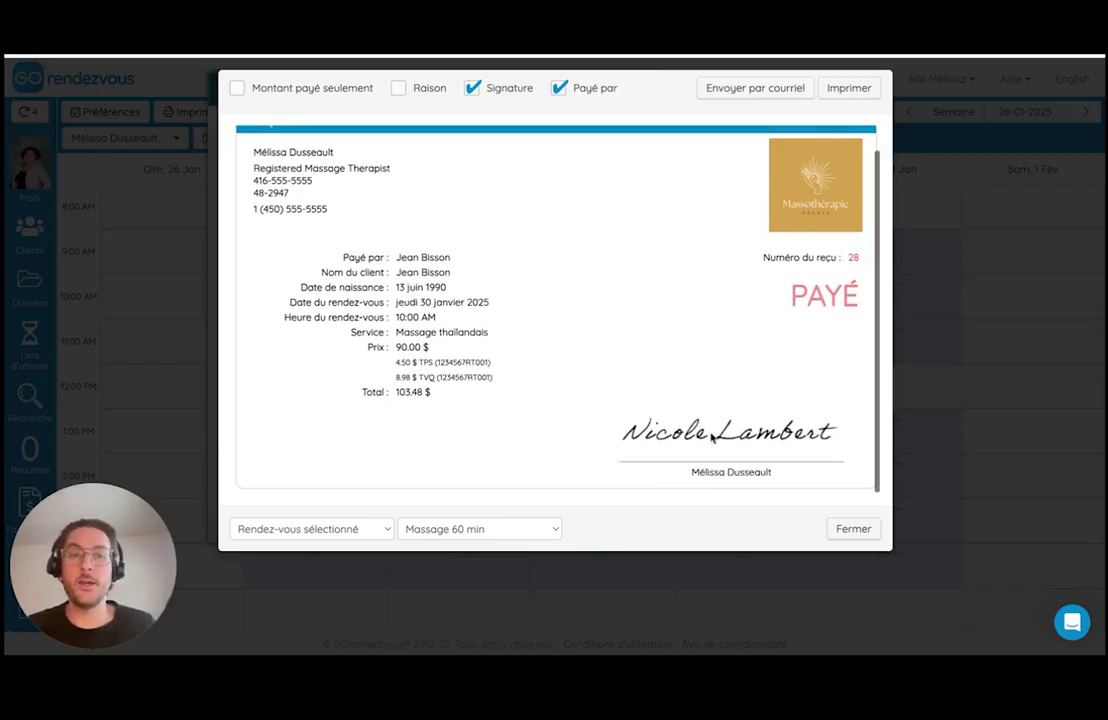
scroll(713, 325, up, 1)
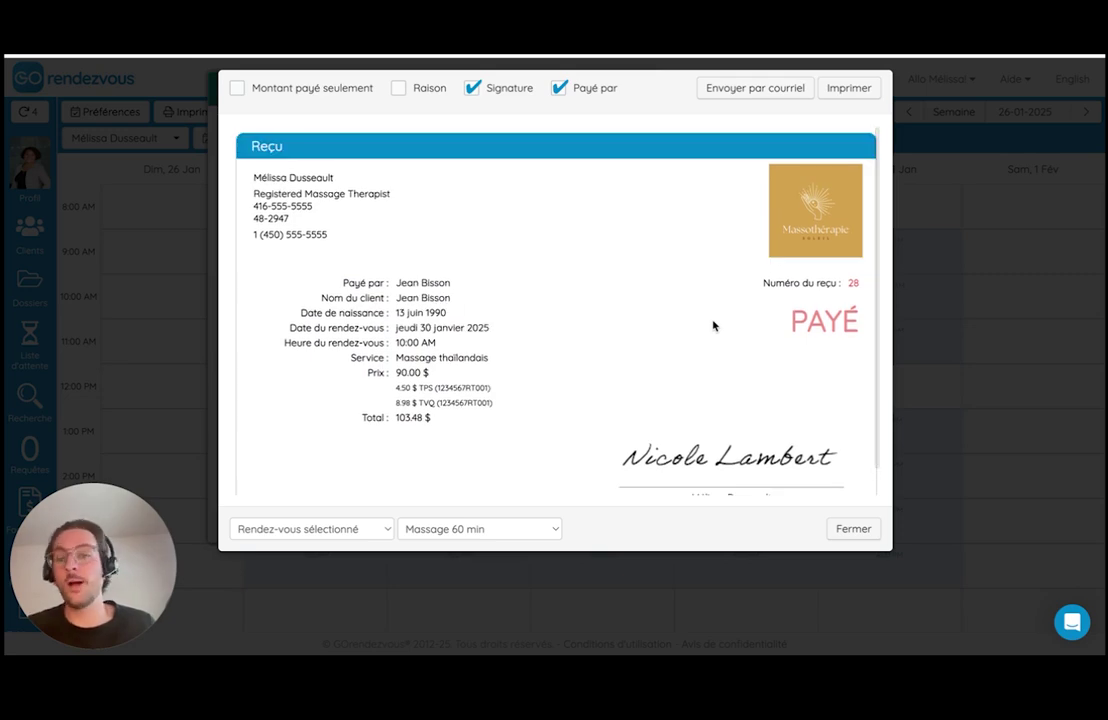
- Send the receipt to the client by email, and close the receipt and the appointment
click(748, 91)
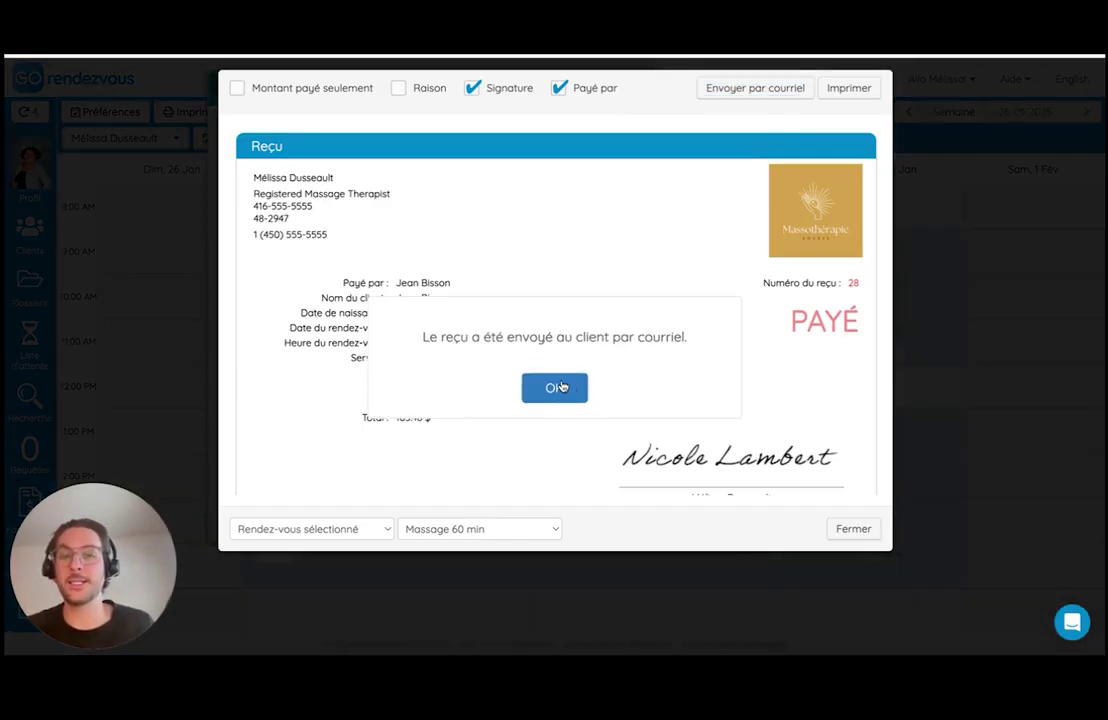
click(558, 387)
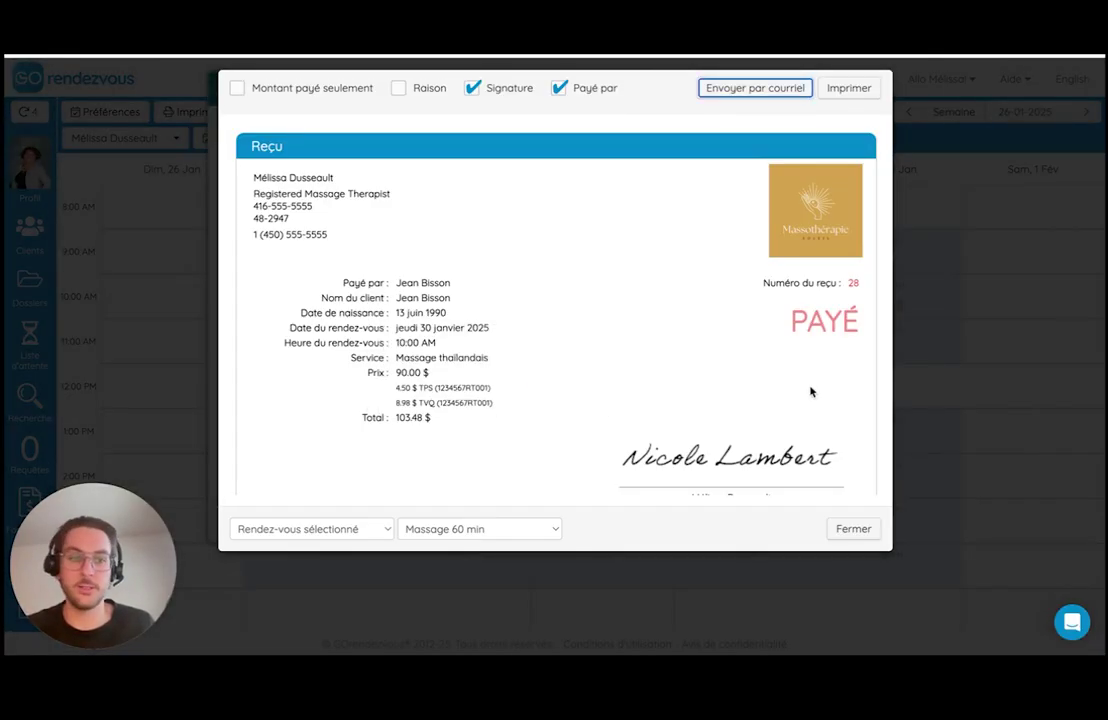
click(864, 534)
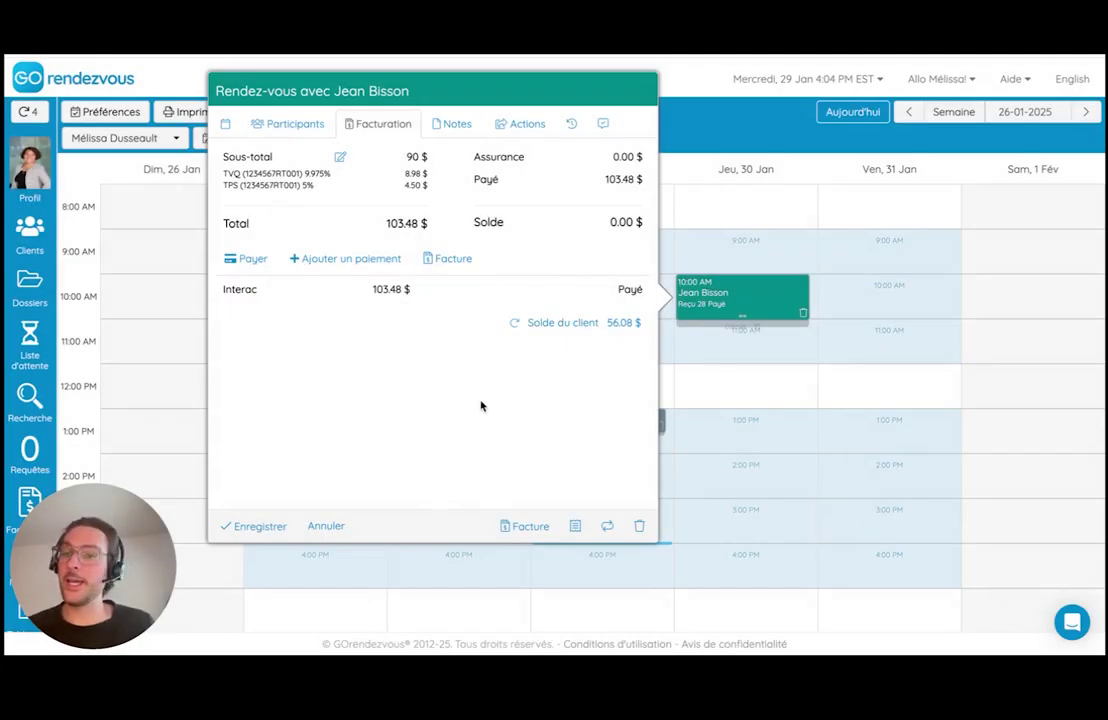
click(694, 396)
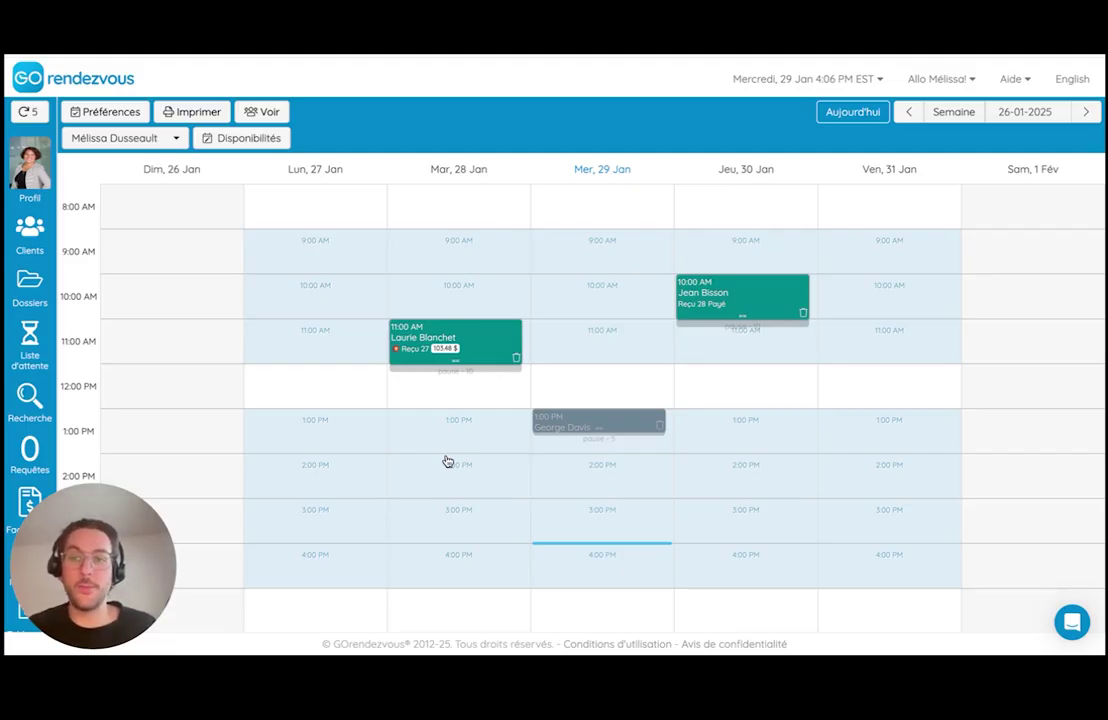
- Open the billing section and view the revenue report by invoice
scroll(445, 450, down, 1)
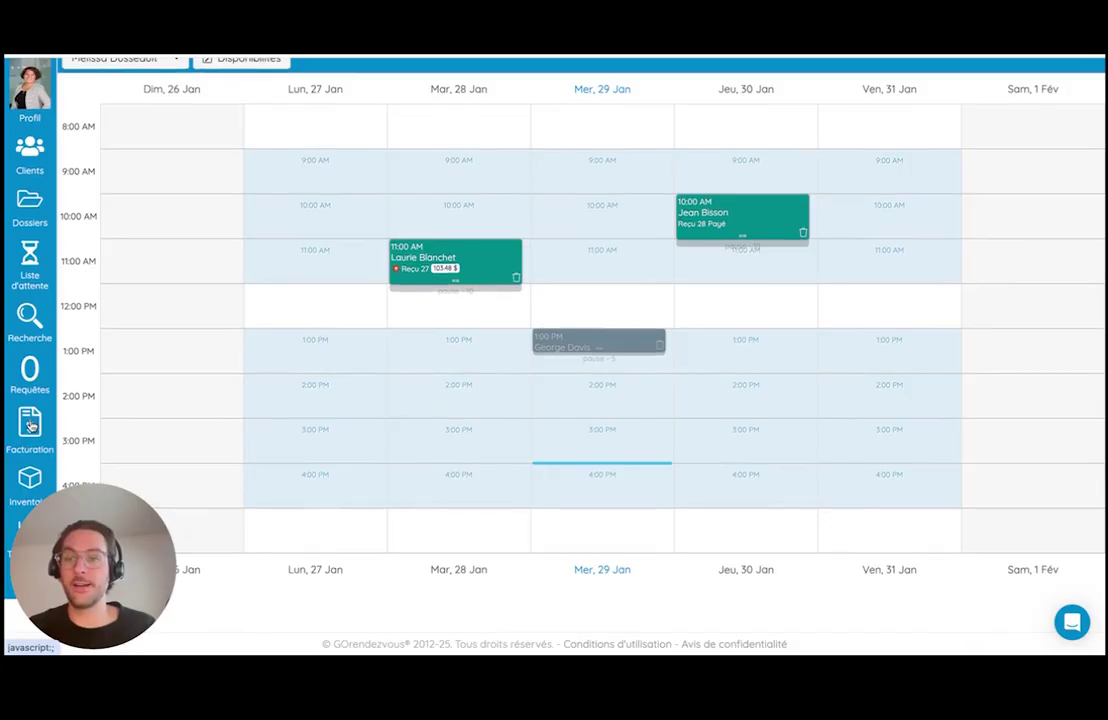
click(30, 425)
scroll(247, 293, up, 1)
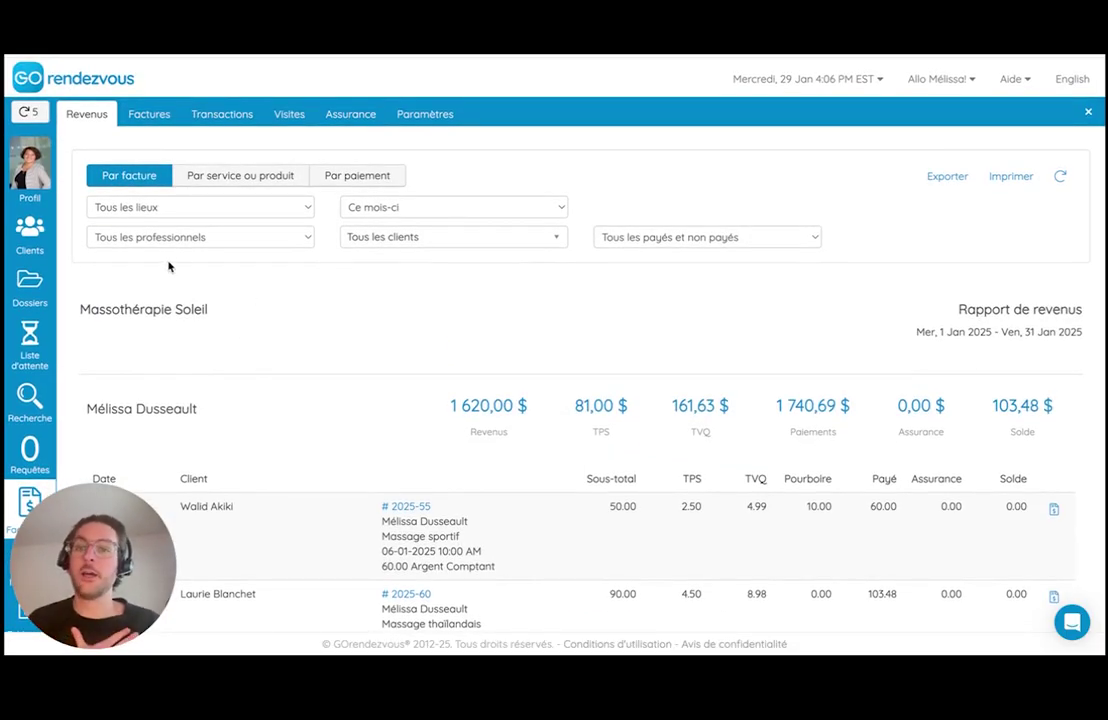
click(87, 118)
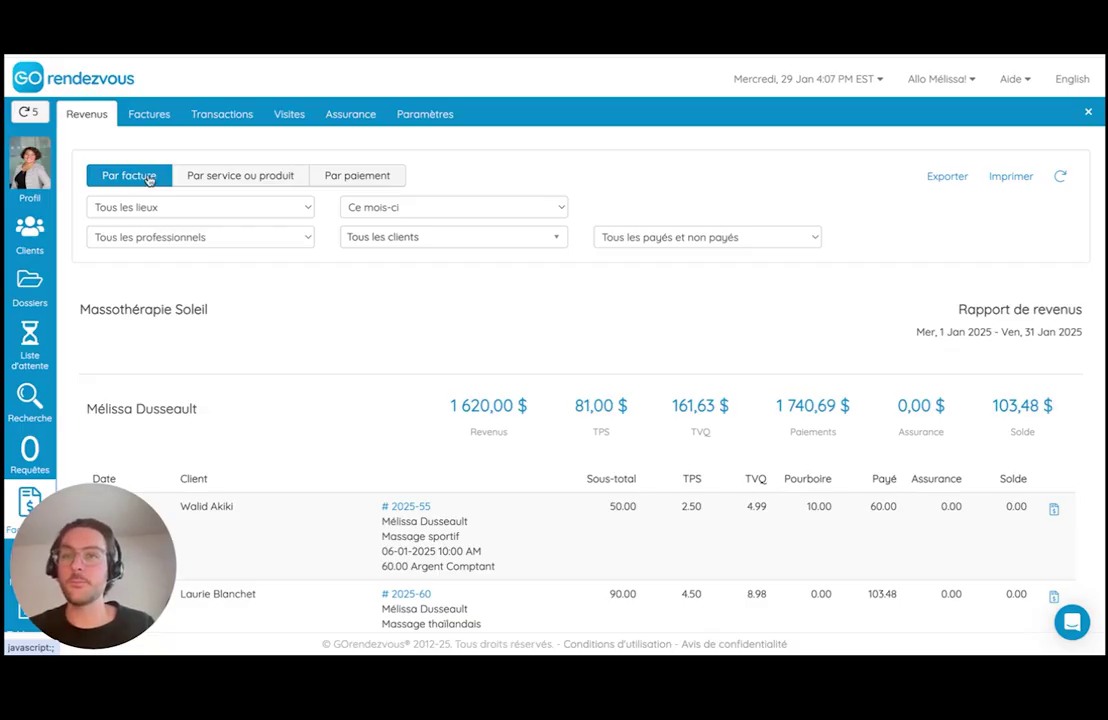
scroll(148, 178, down, 1)
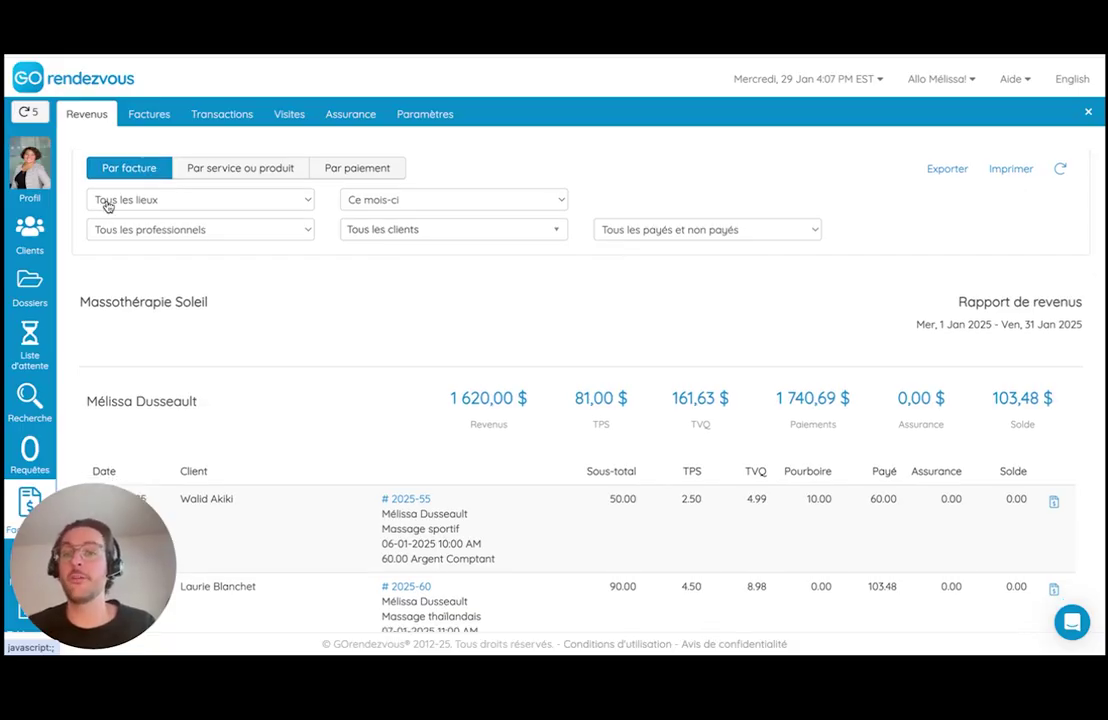
scroll(505, 214, up, 1)
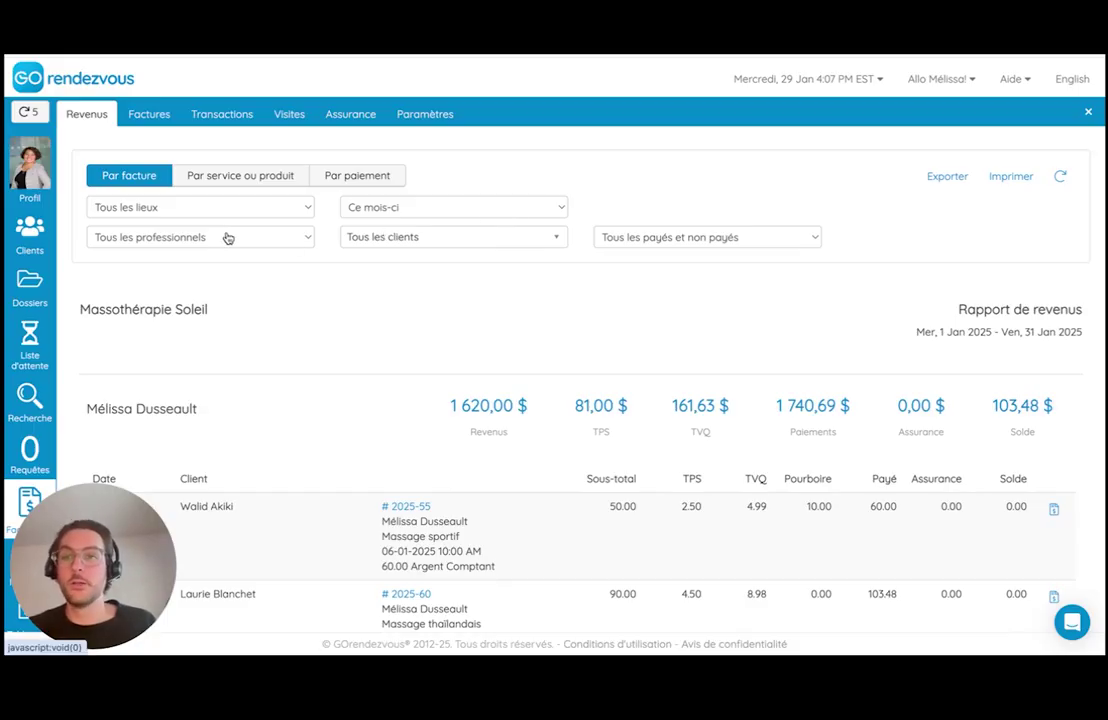
- Review the revenue report's filter choices for location, professional, period, client and payment status, keeping the current selections
click(182, 208)
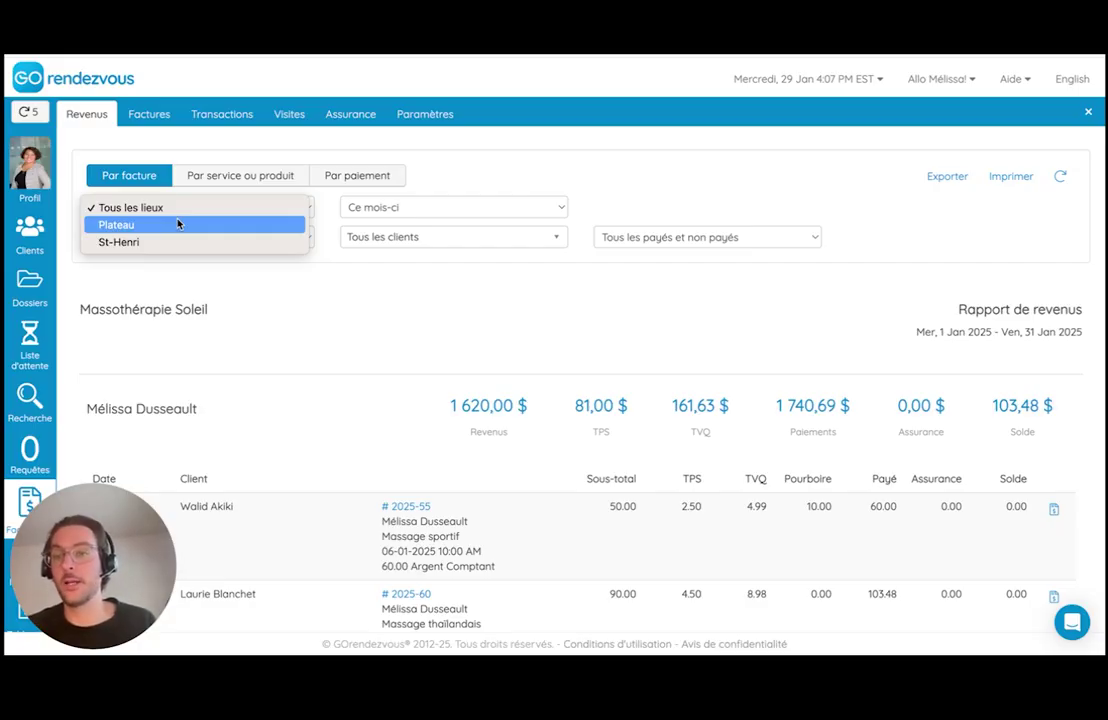
click(165, 208)
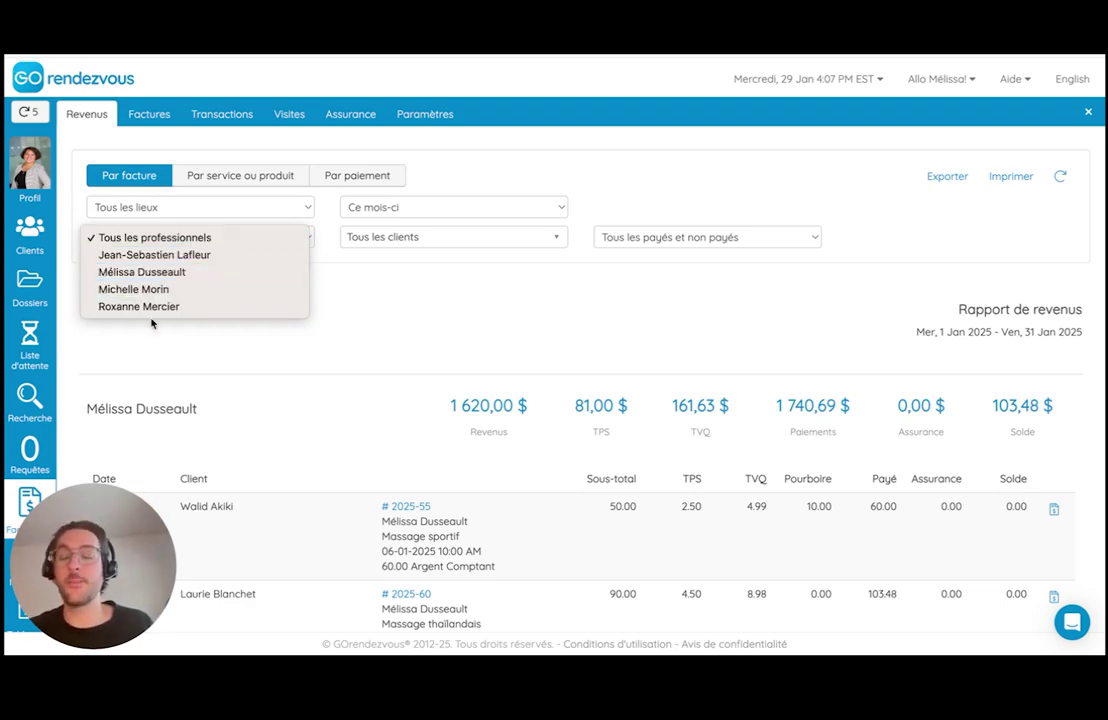
click(210, 240)
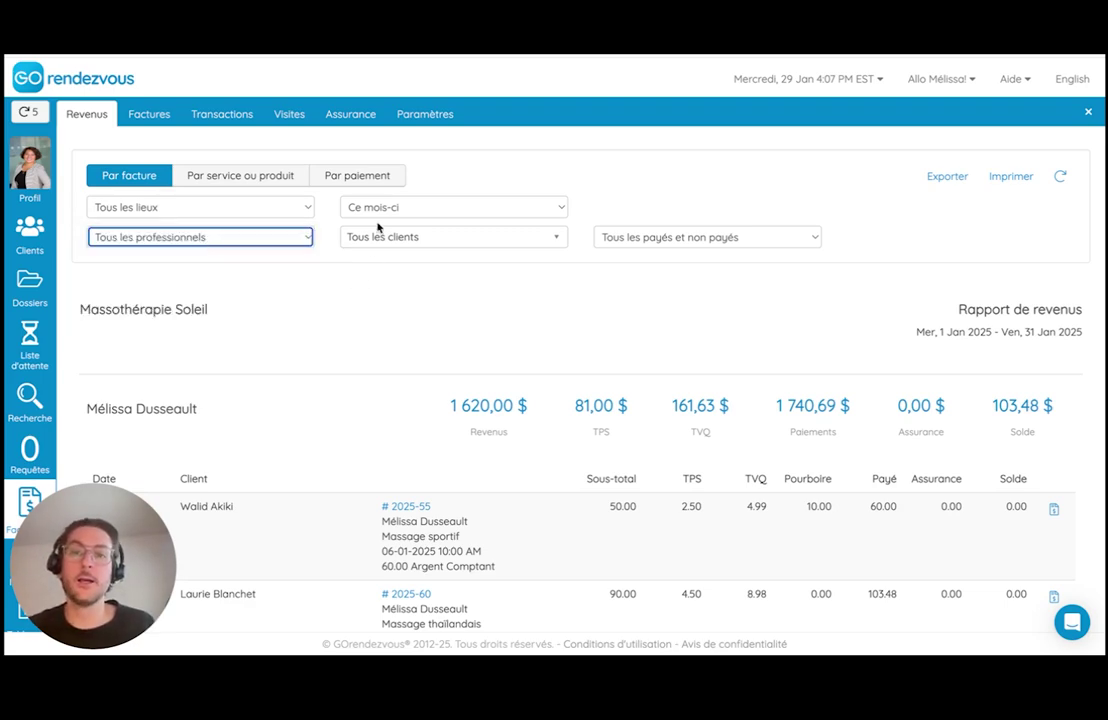
click(409, 210)
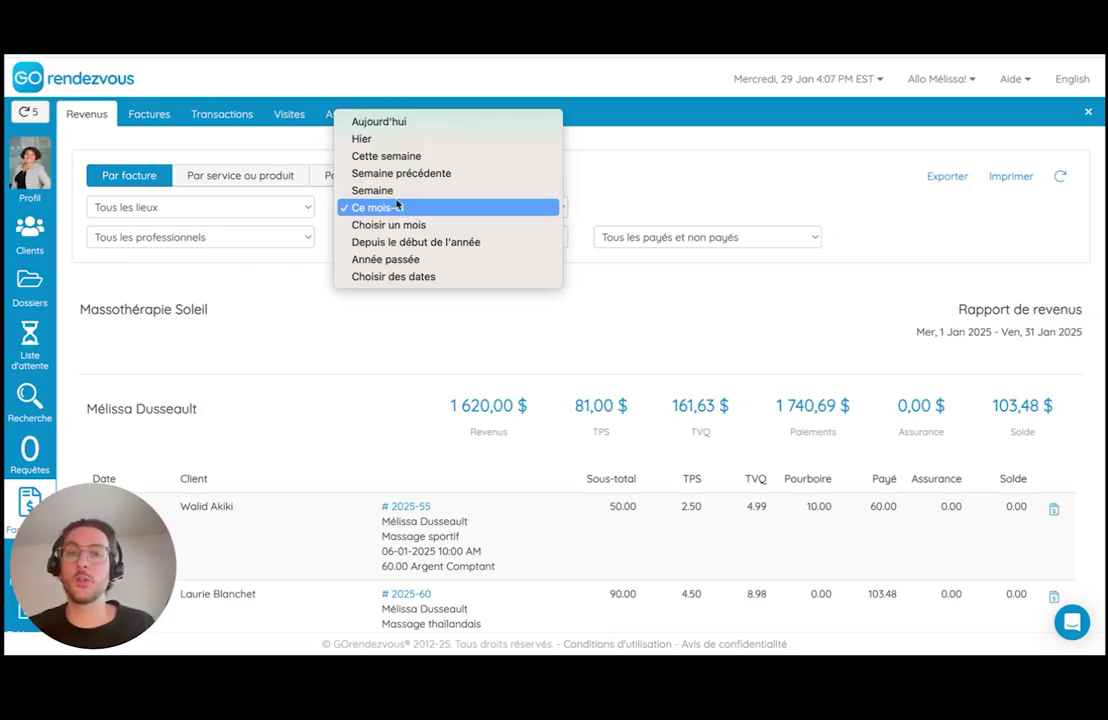
click(392, 209)
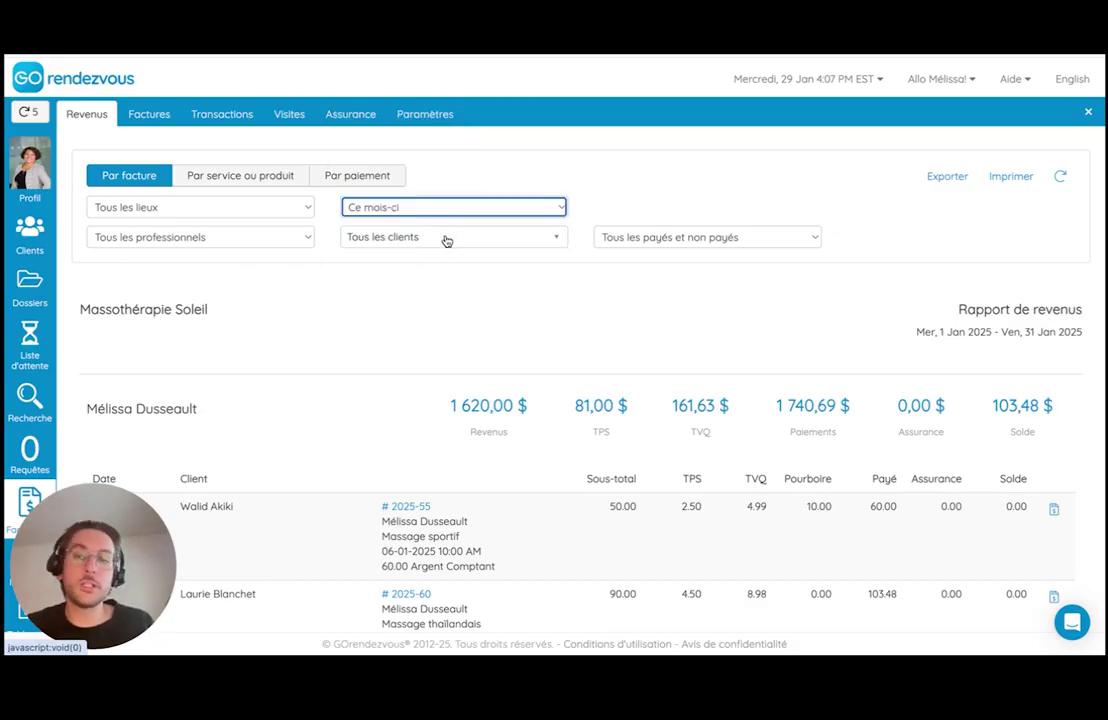
click(448, 239)
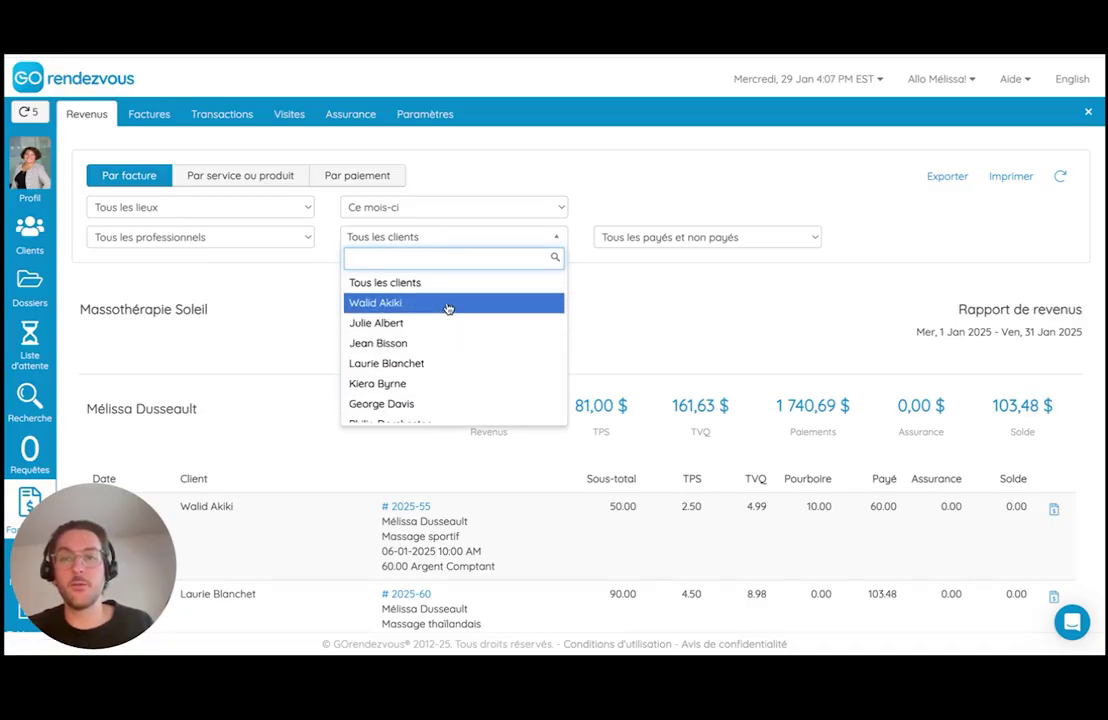
click(313, 287)
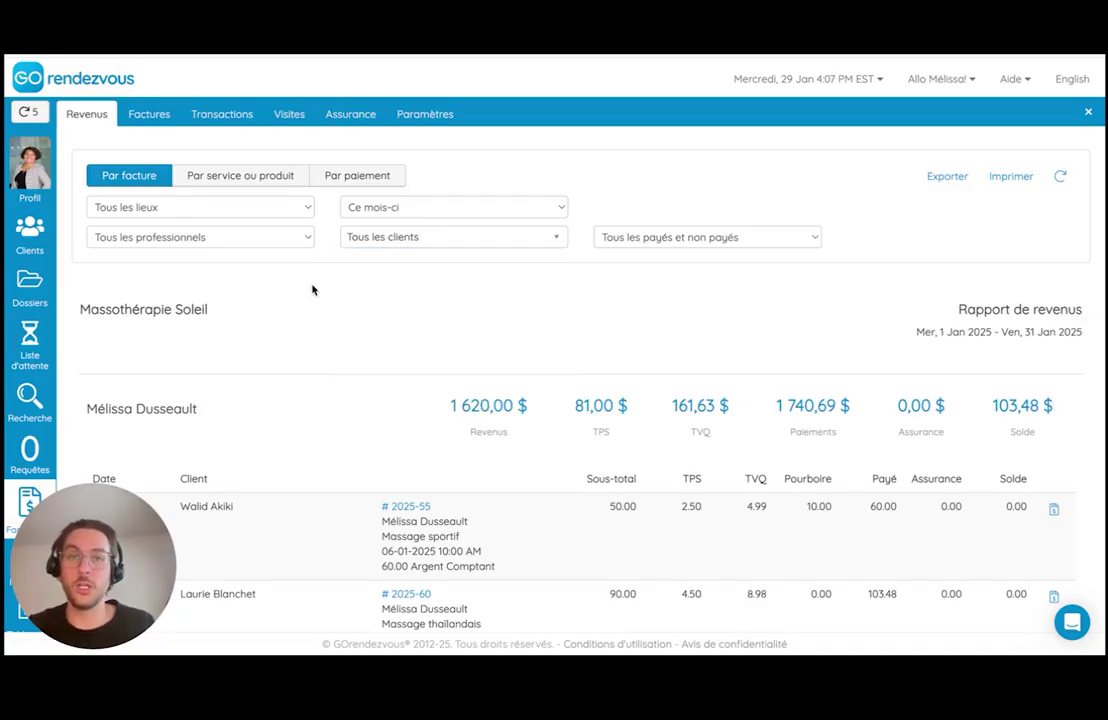
click(655, 243)
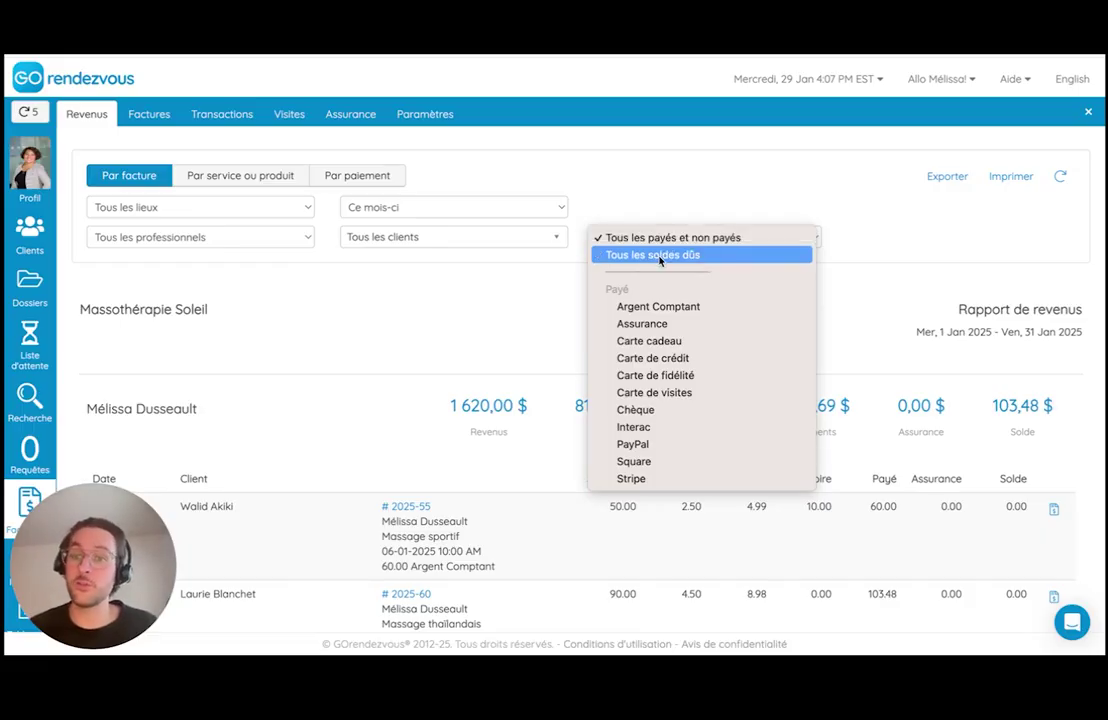
click(709, 240)
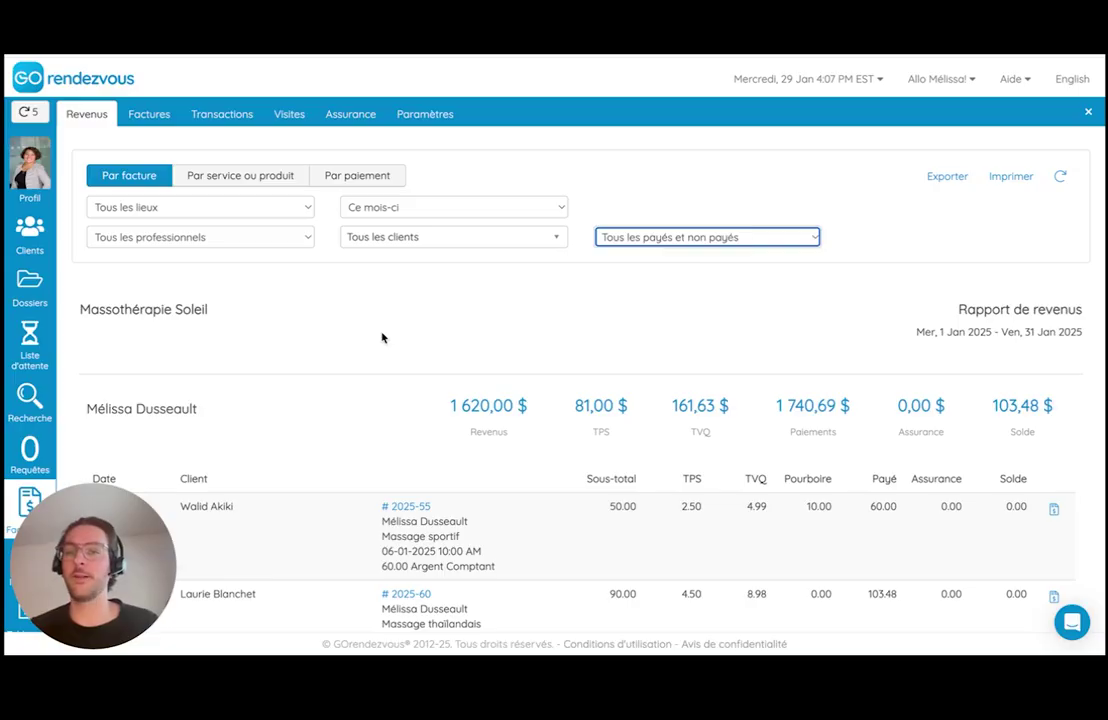
- Examine the professional's totals and invoice lines in the revenue report, highlighting the total revenue amount
scroll(383, 334, down, 2)
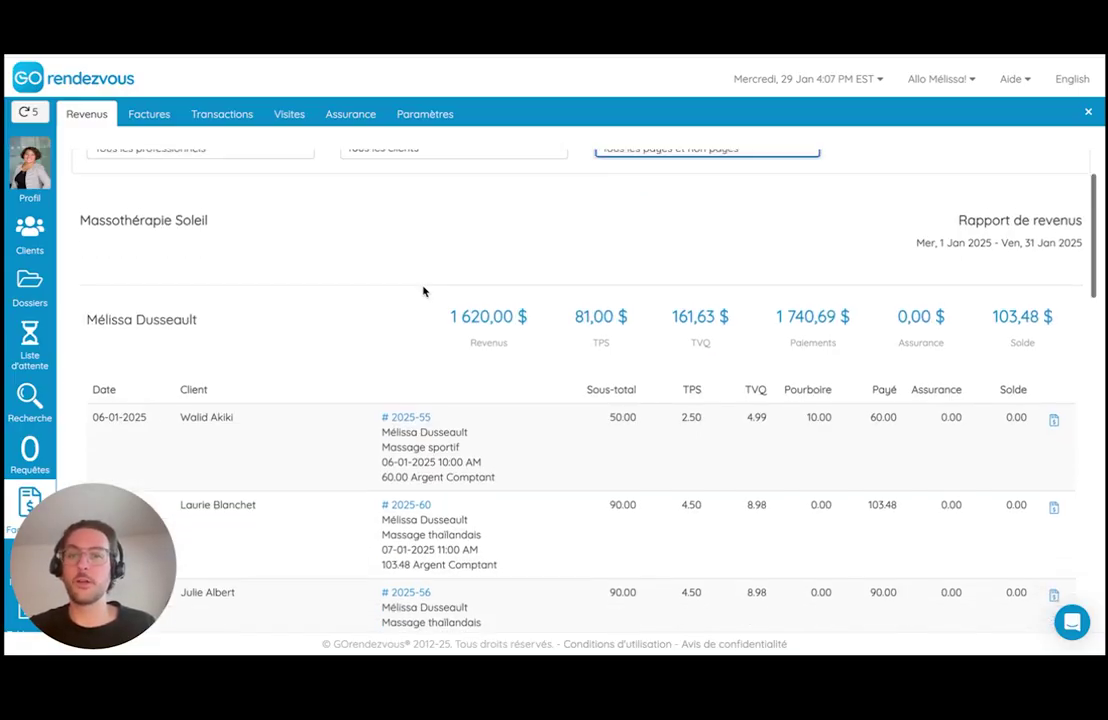
scroll(423, 291, down, 2)
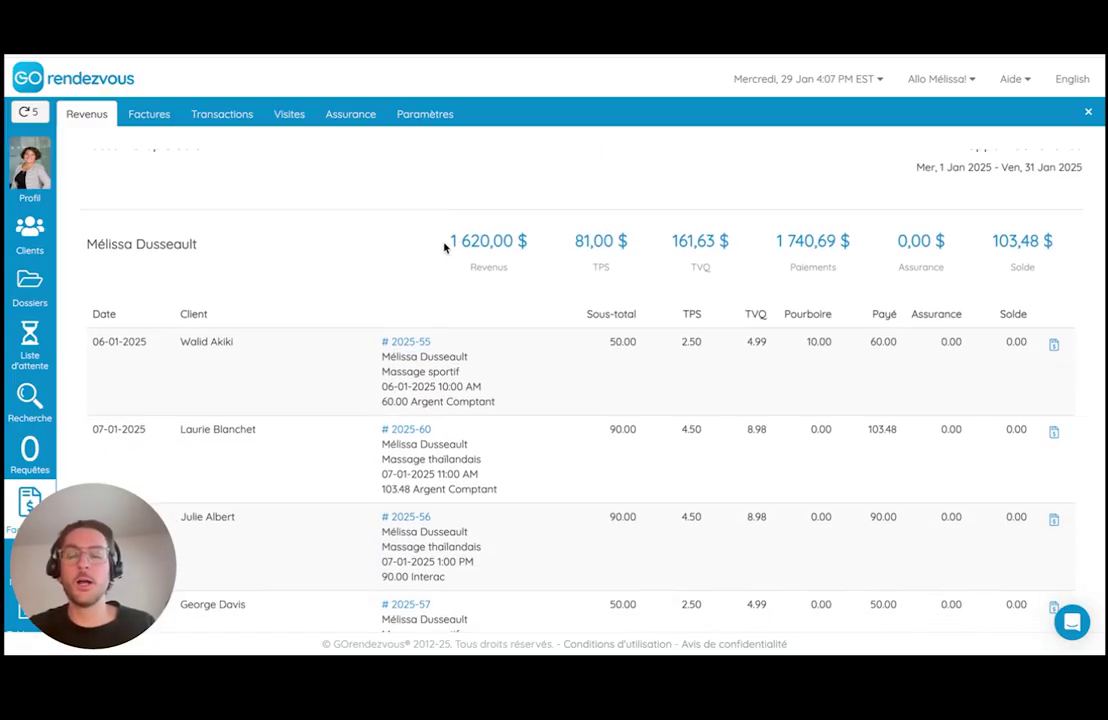
drag(535, 248, 422, 242)
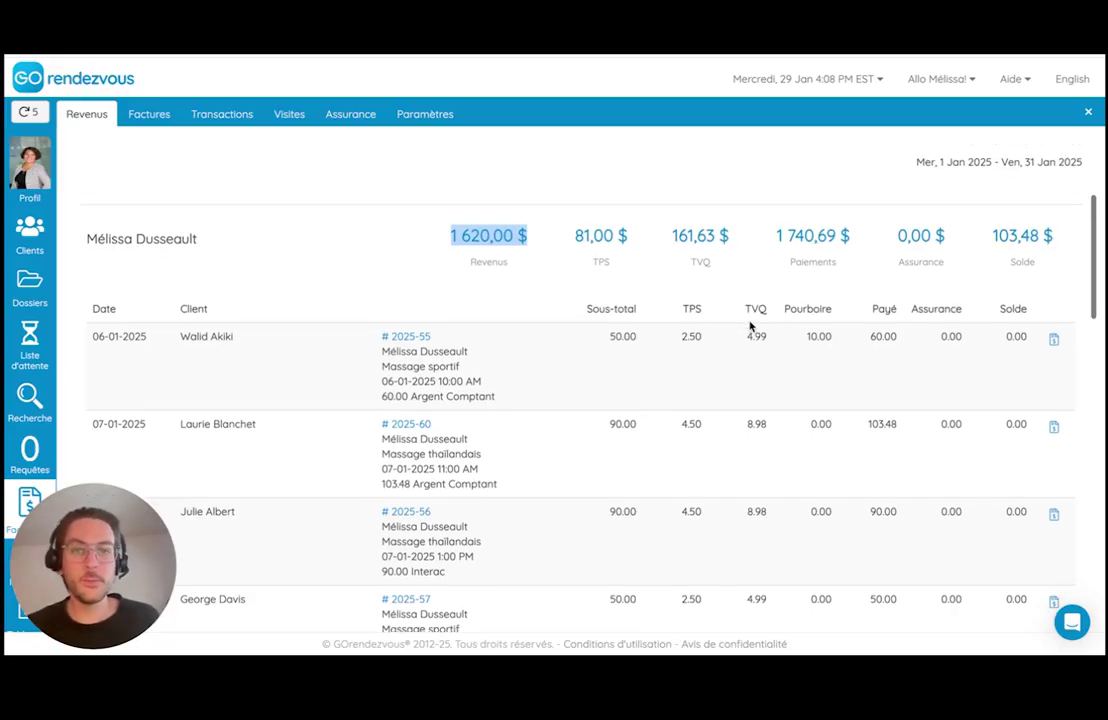
- Examine the revenue report's invoice lines down to the end of January, checking payment methods, paid amounts and outstanding balances
scroll(749, 324, down, 1)
scroll(611, 376, down, 2)
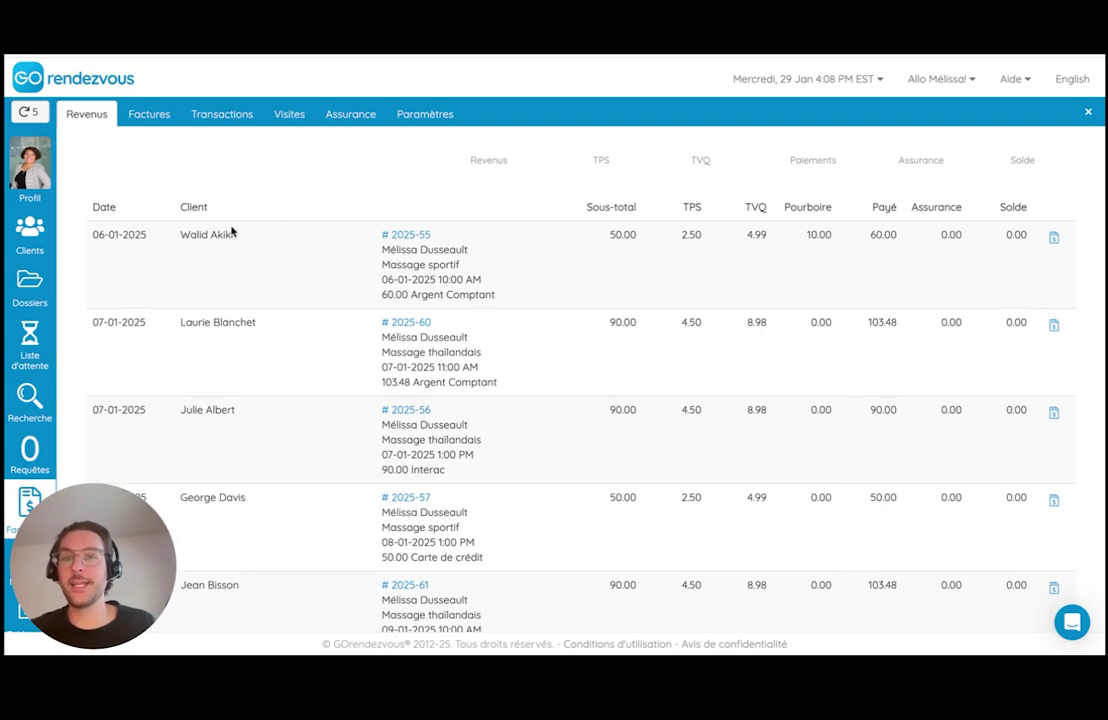
scroll(331, 257, down, 1)
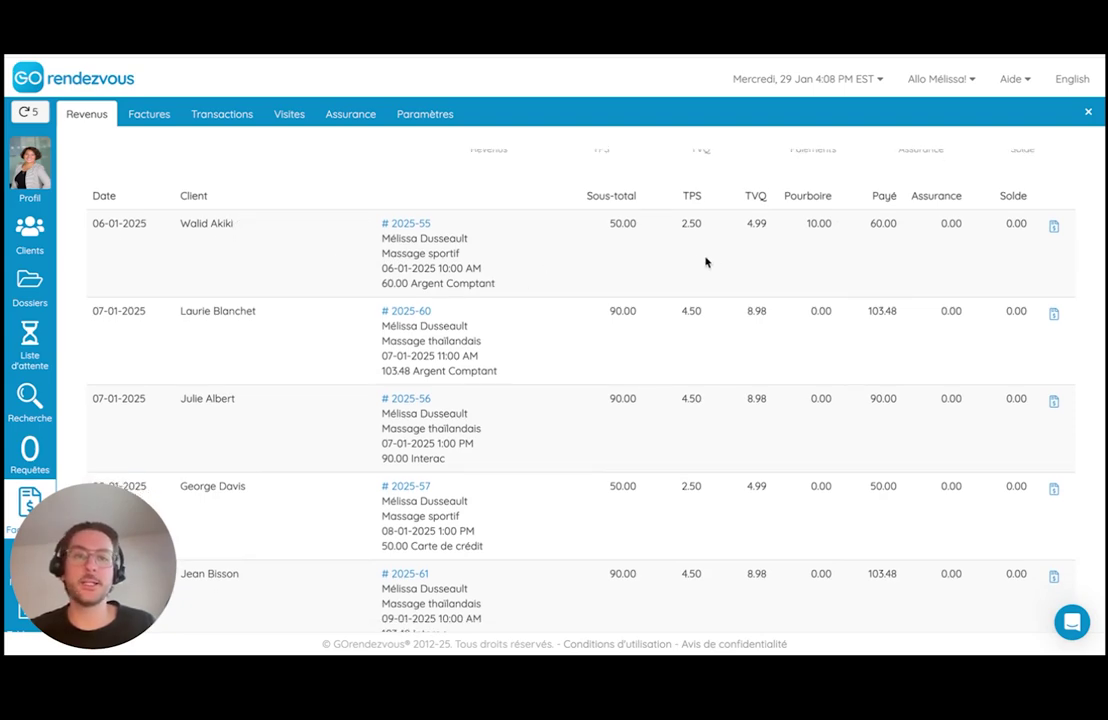
scroll(680, 250, down, 1)
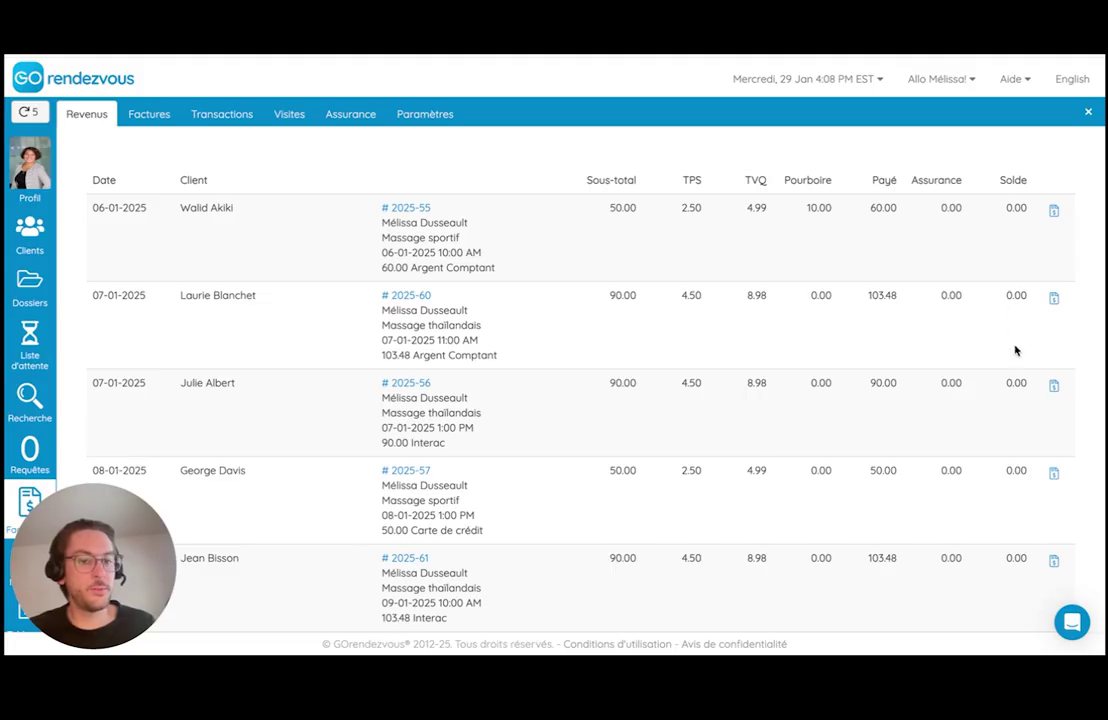
scroll(1011, 450, down, 2)
scroll(1011, 452, down, 5)
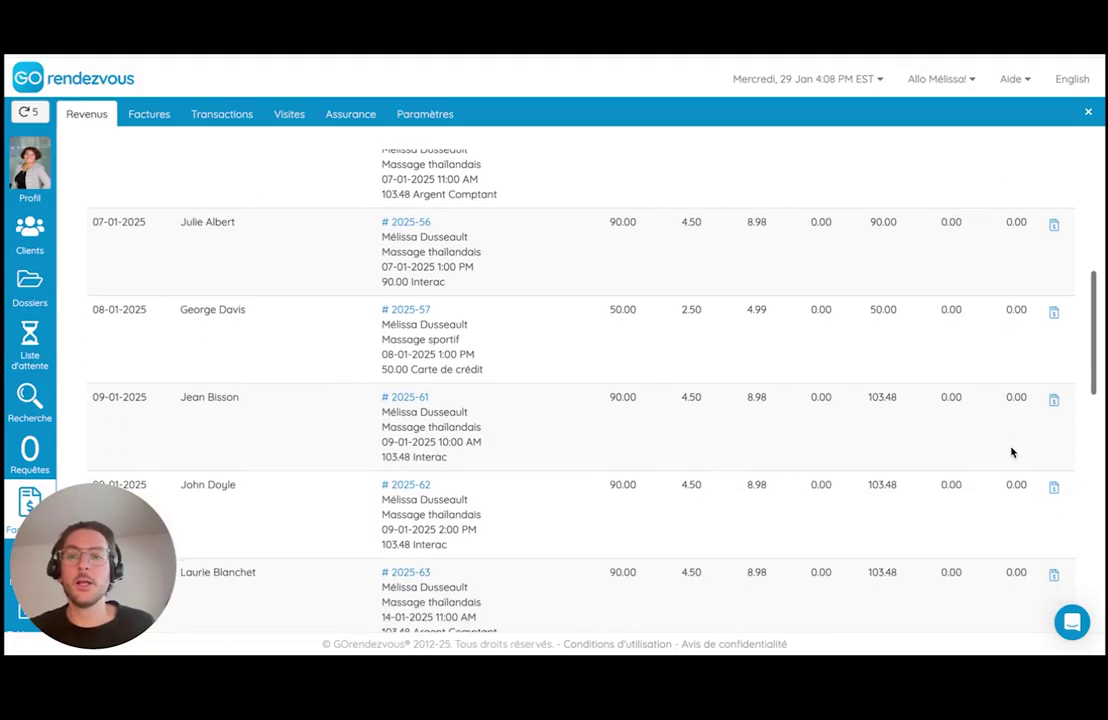
scroll(1011, 452, down, 3)
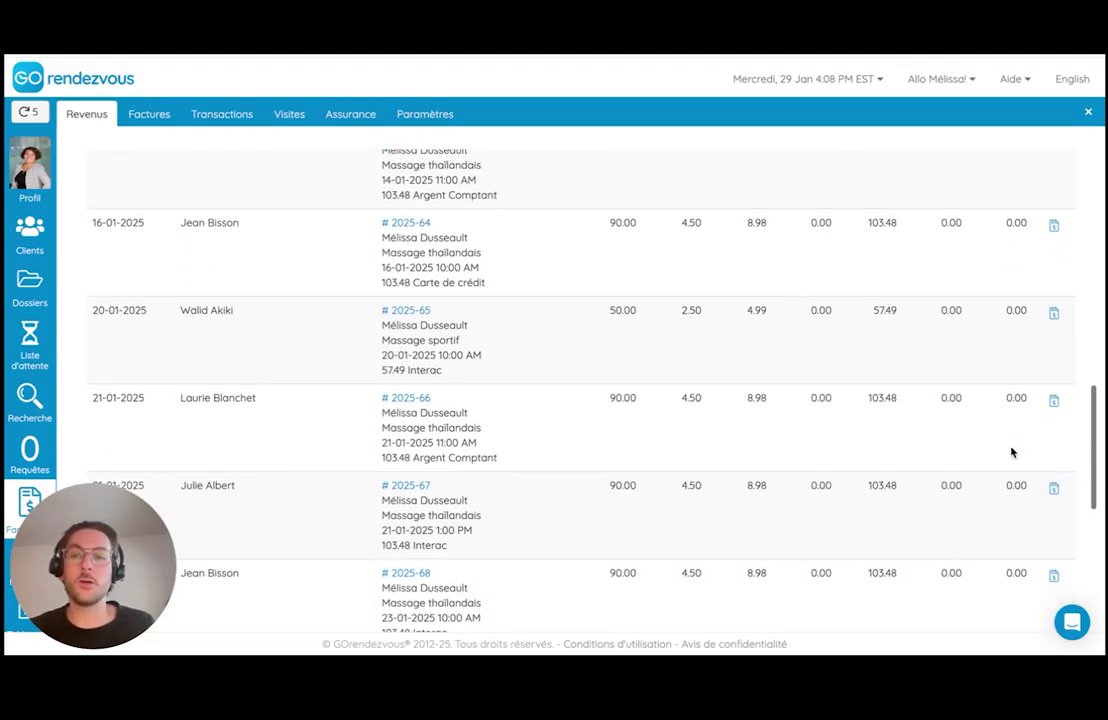
scroll(1011, 452, down, 5)
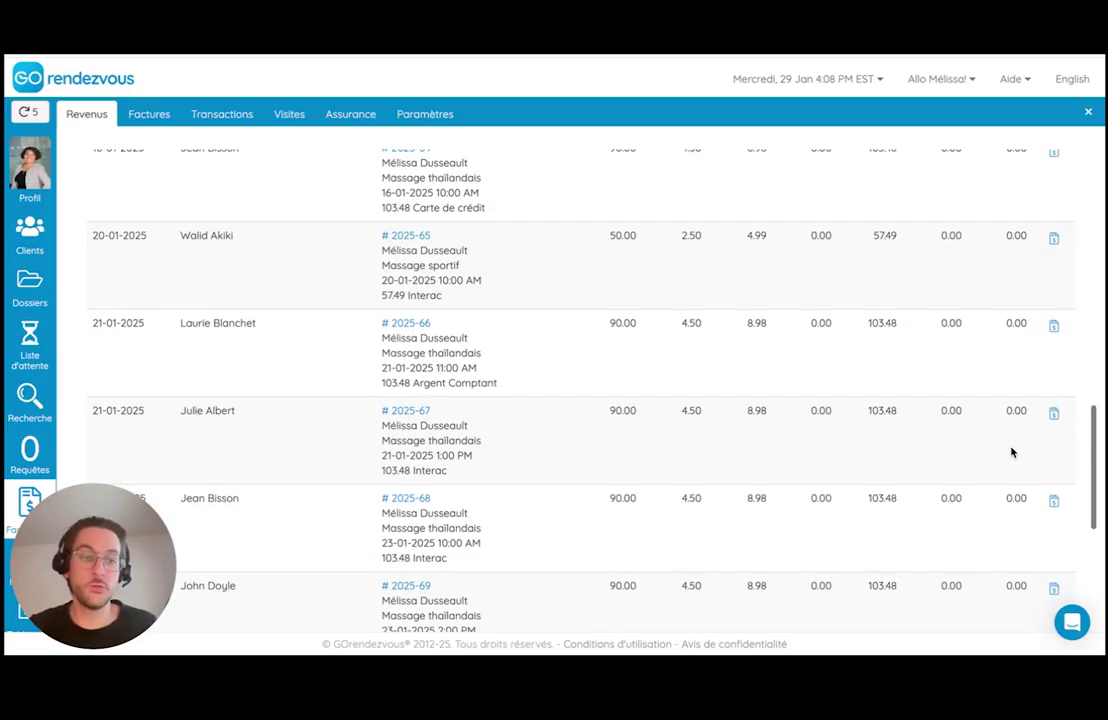
scroll(1011, 452, down, 2)
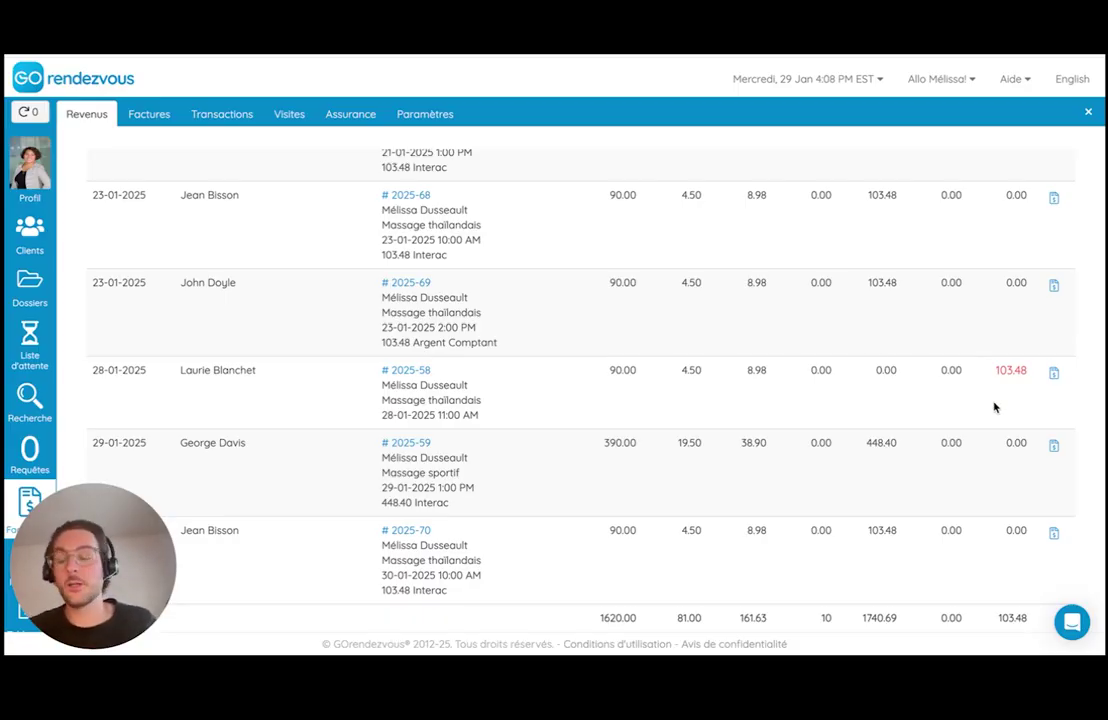
- Open the unpaid invoice dated 28-01-2025 from the revenue report and add the note "SVP payer votre rendez-vous!"
click(1051, 376)
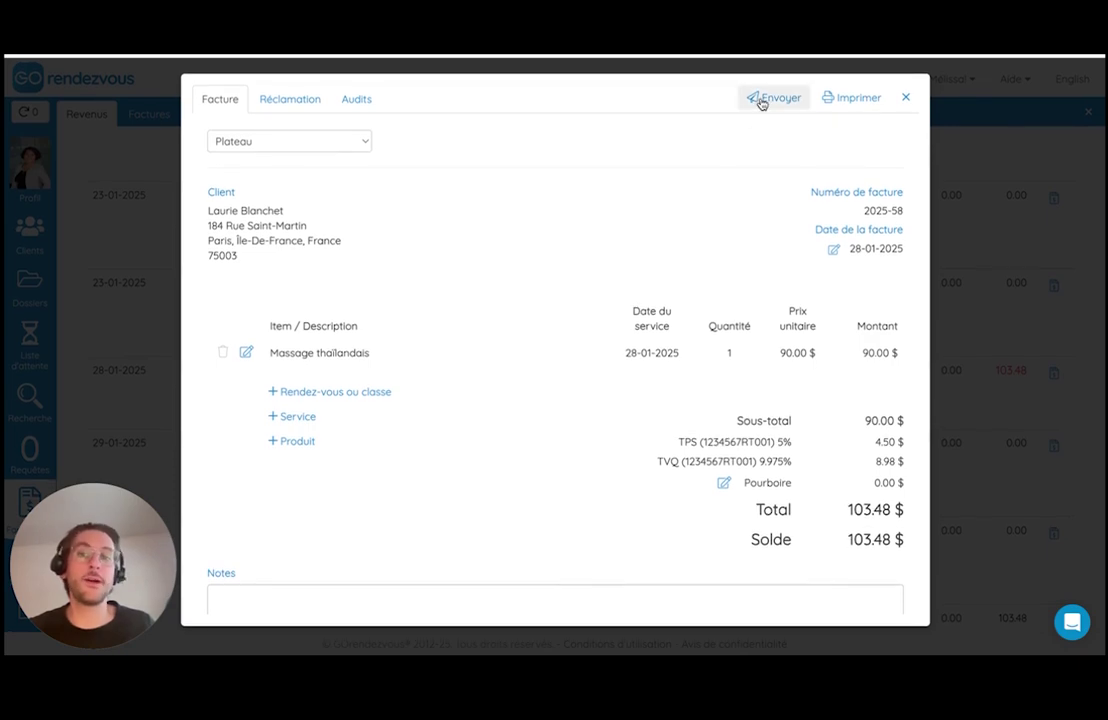
scroll(485, 289, down, 3)
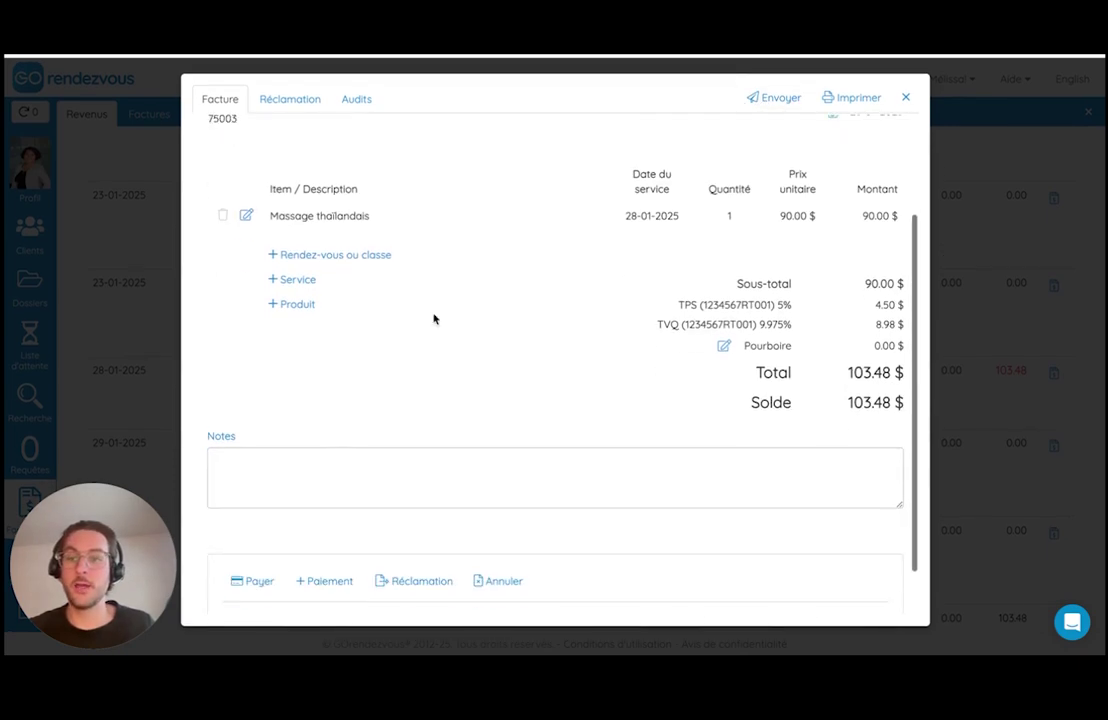
click(272, 461)
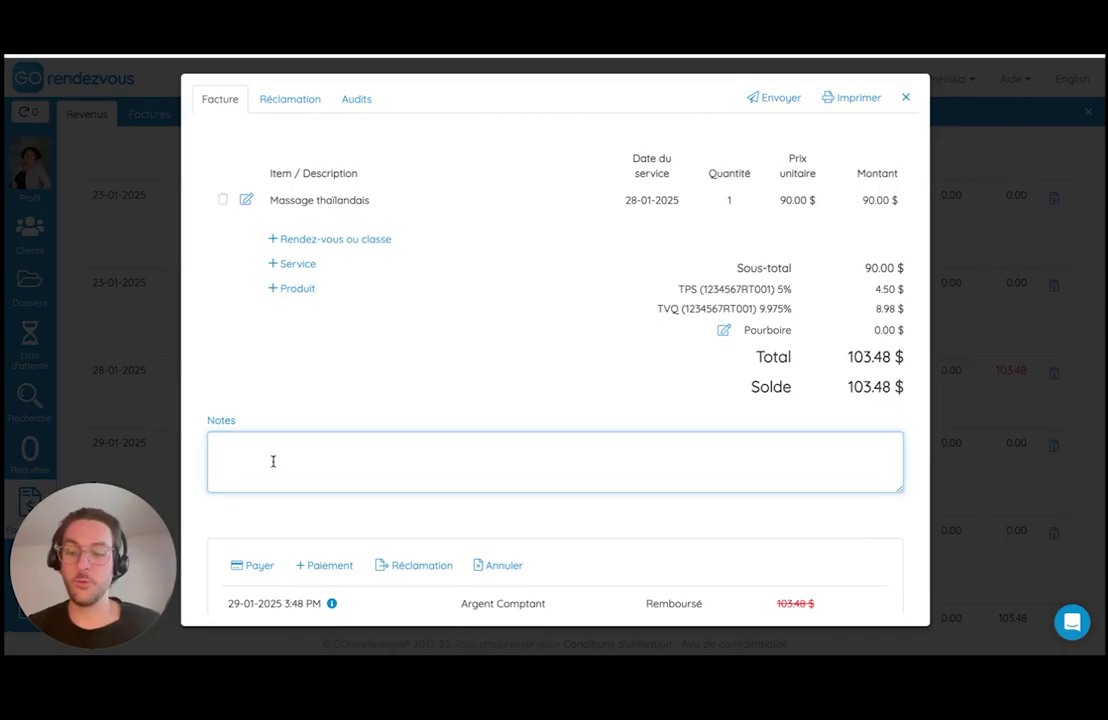
text(SVP)
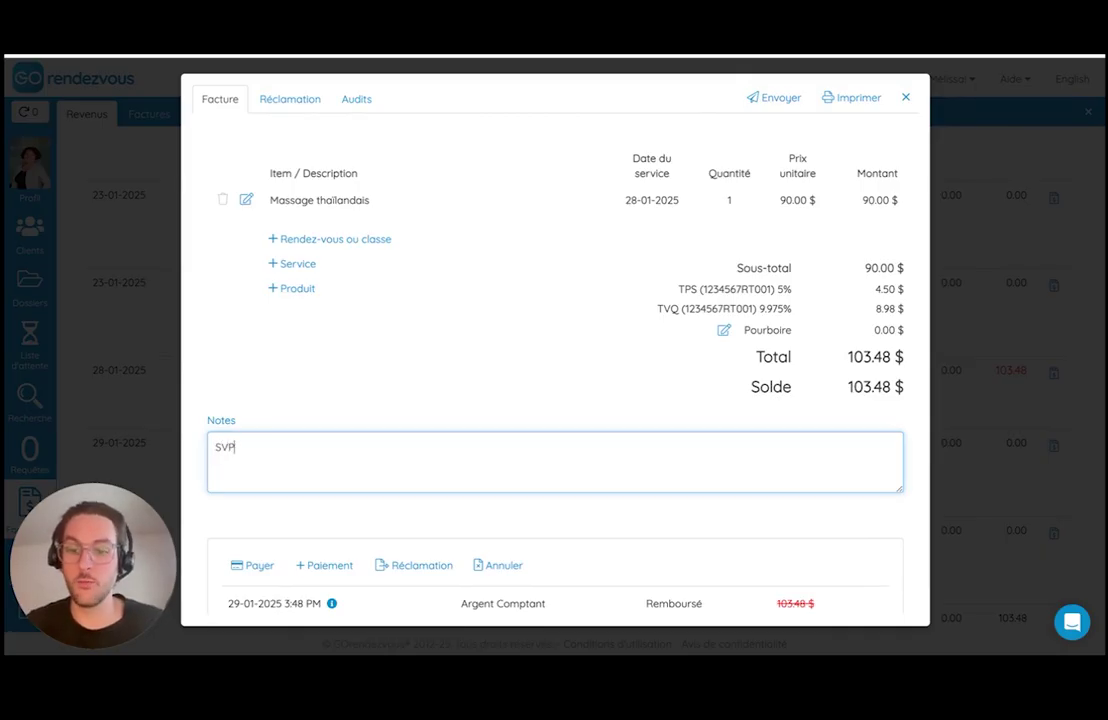
text( payer votre f)
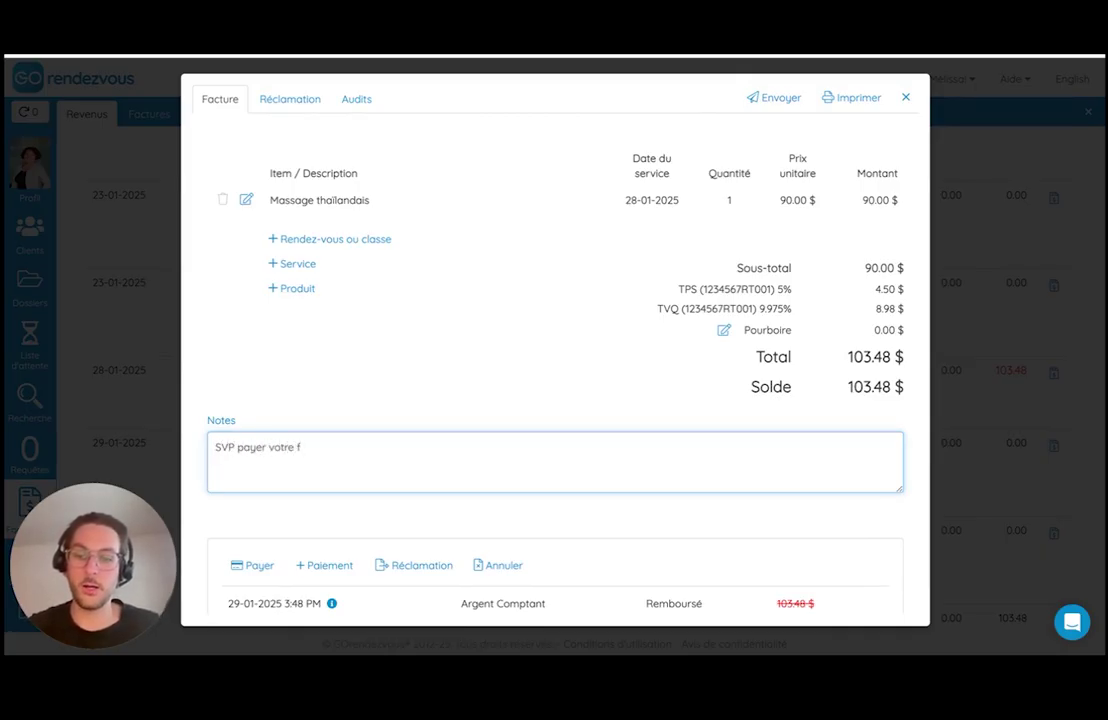
key(BackSpace)
text(rendez-)
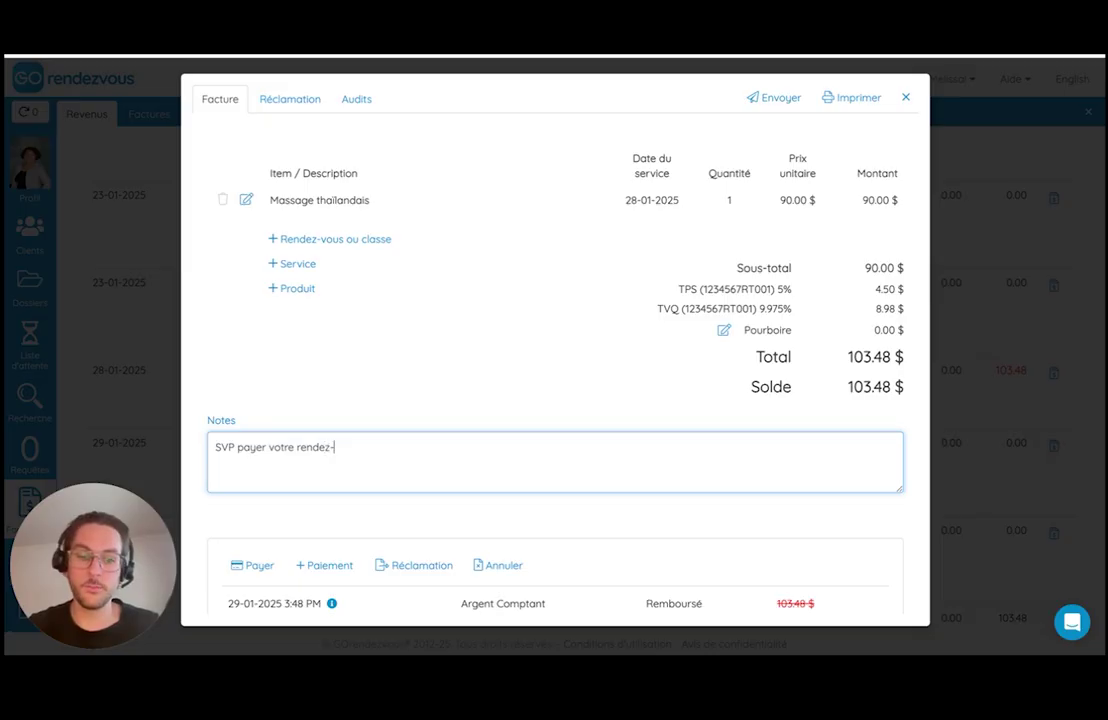
text(vous)
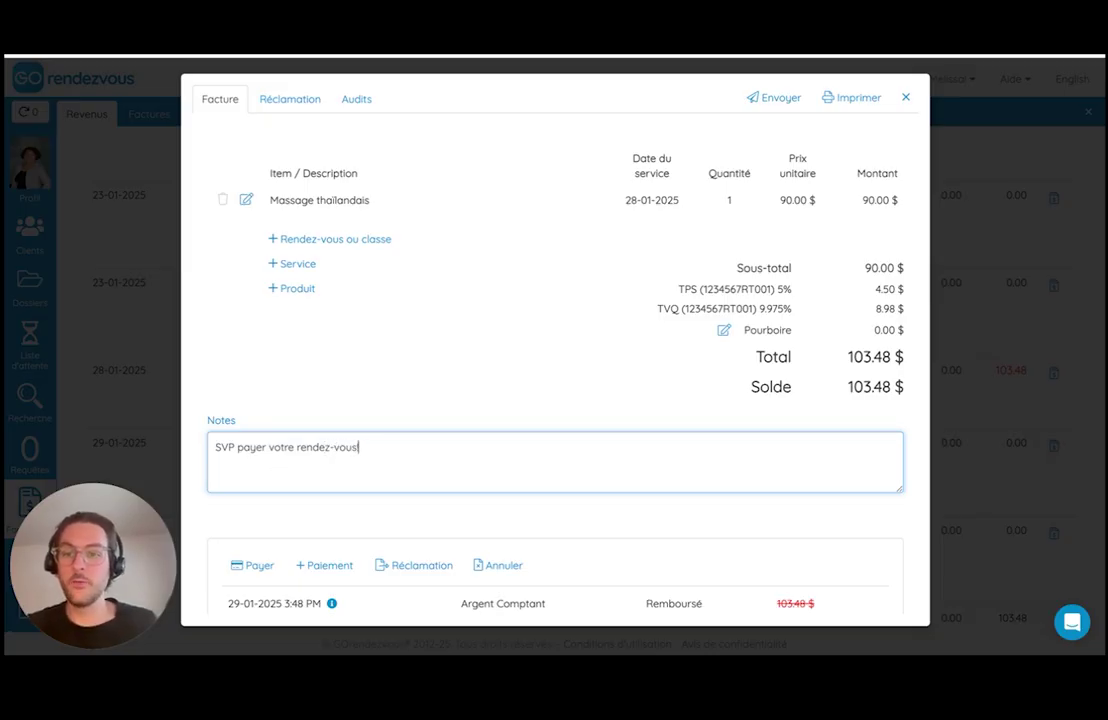
- Record an Argent Comptant payment of 103.48 $ on the 28-01-2025 invoice and close the invoice
scroll(404, 515, down, 1)
scroll(404, 515, down, 1)
scroll(404, 512, up, 3)
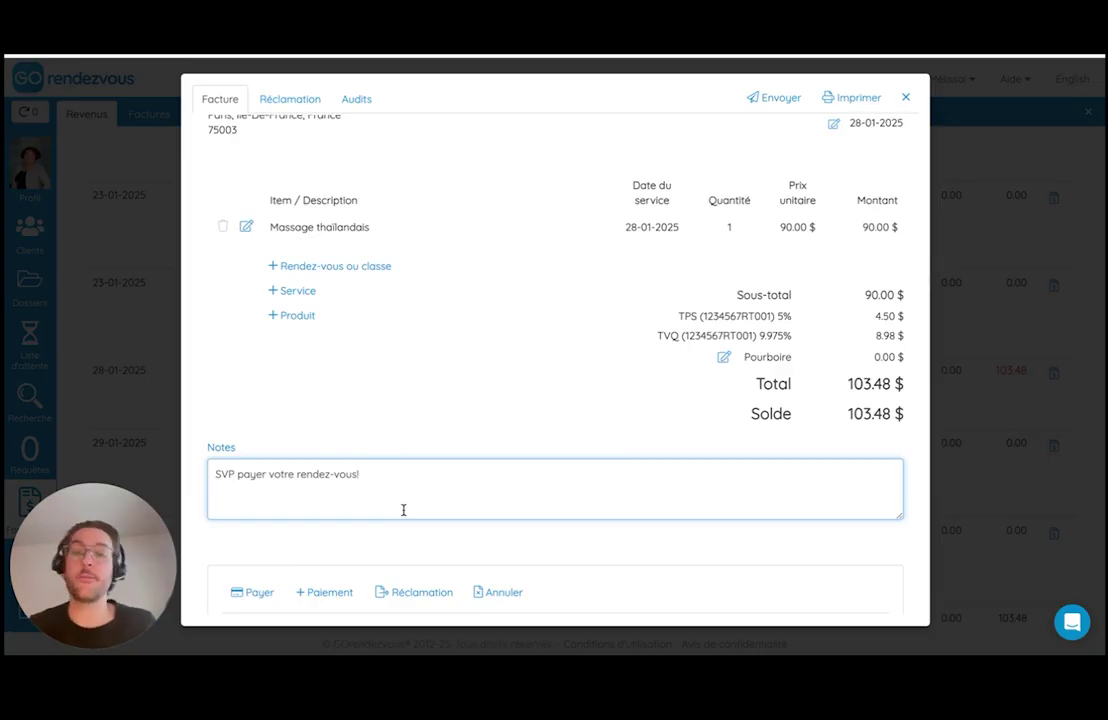
scroll(410, 512, down, 2)
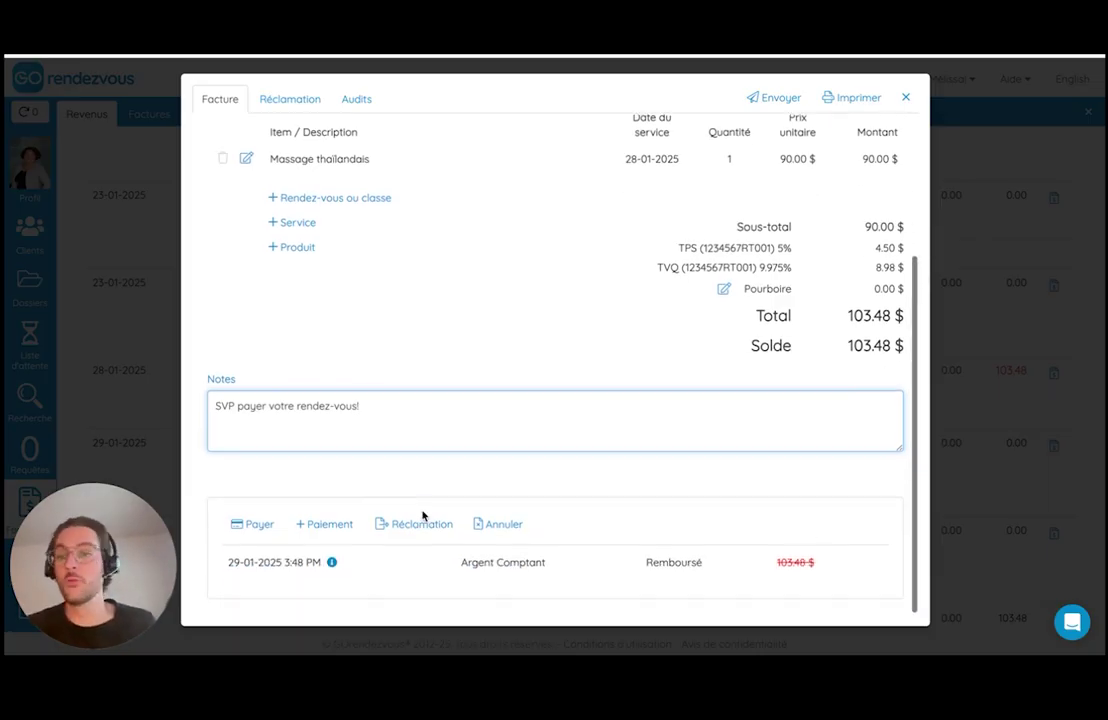
click(324, 524)
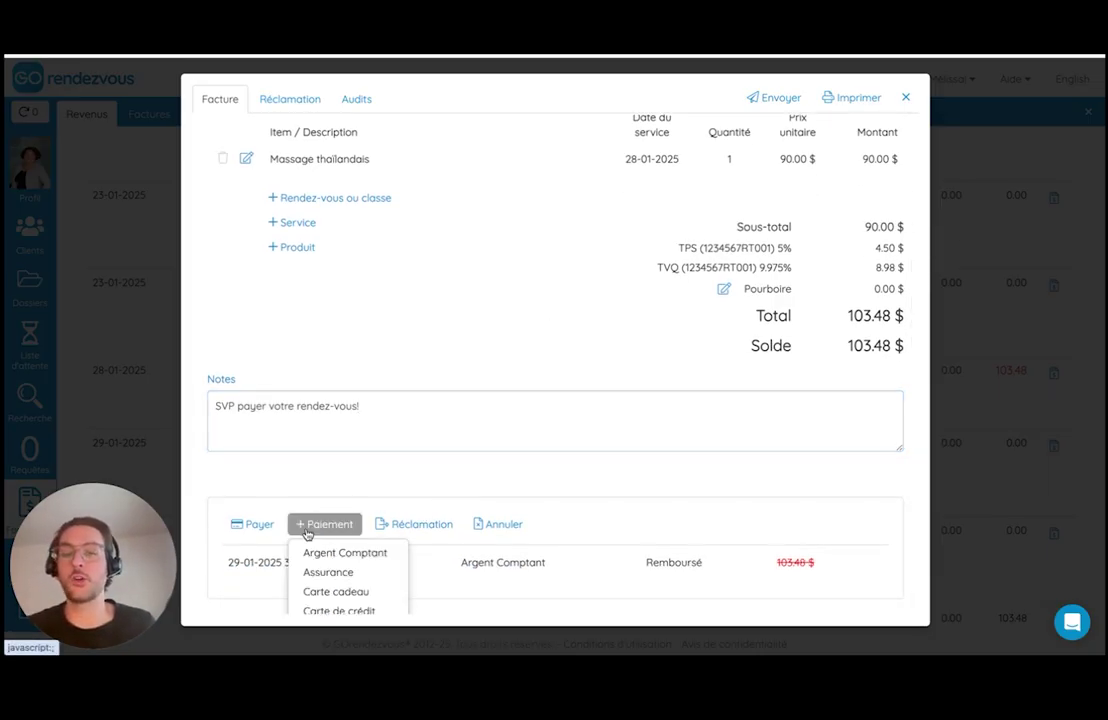
scroll(310, 530, down, 2)
click(362, 461)
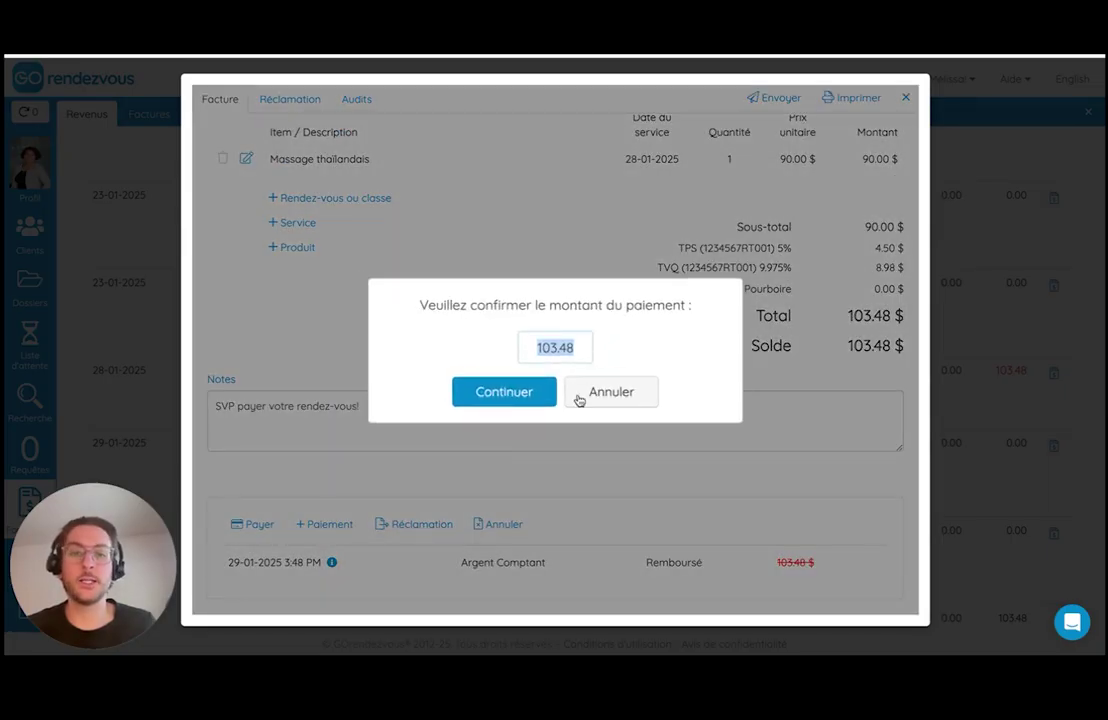
click(503, 394)
scroll(517, 397, down, 2)
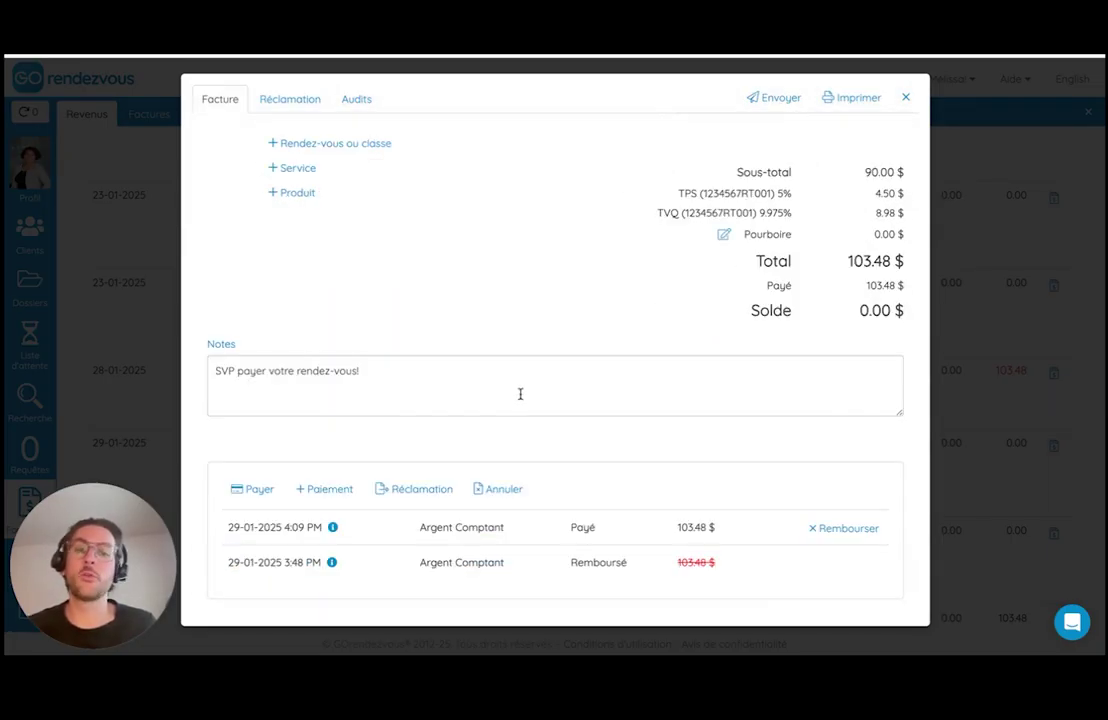
scroll(546, 380, up, 5)
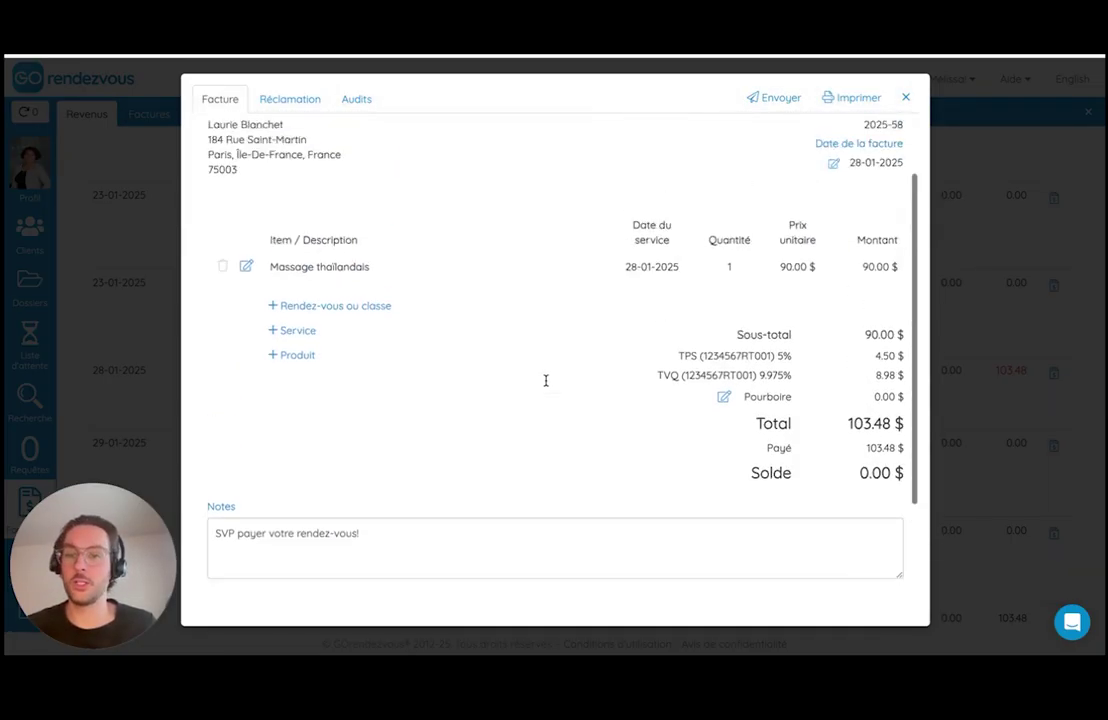
click(908, 99)
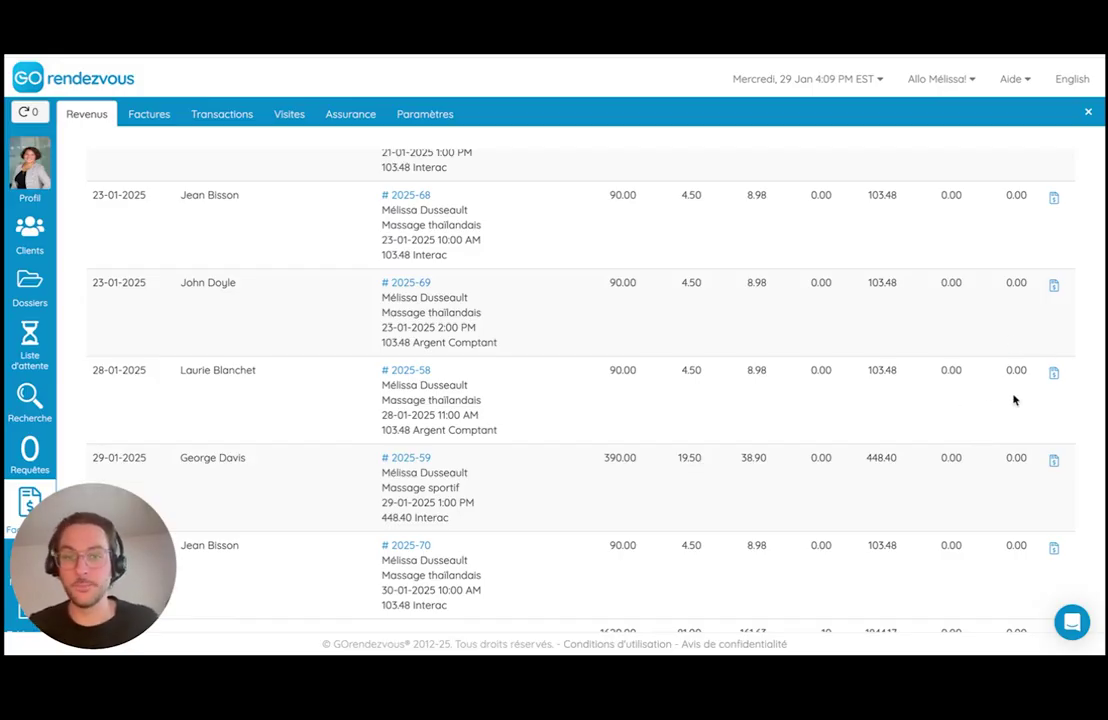
- Export the revenue report by invoice for the current month
scroll(908, 368, up, 3)
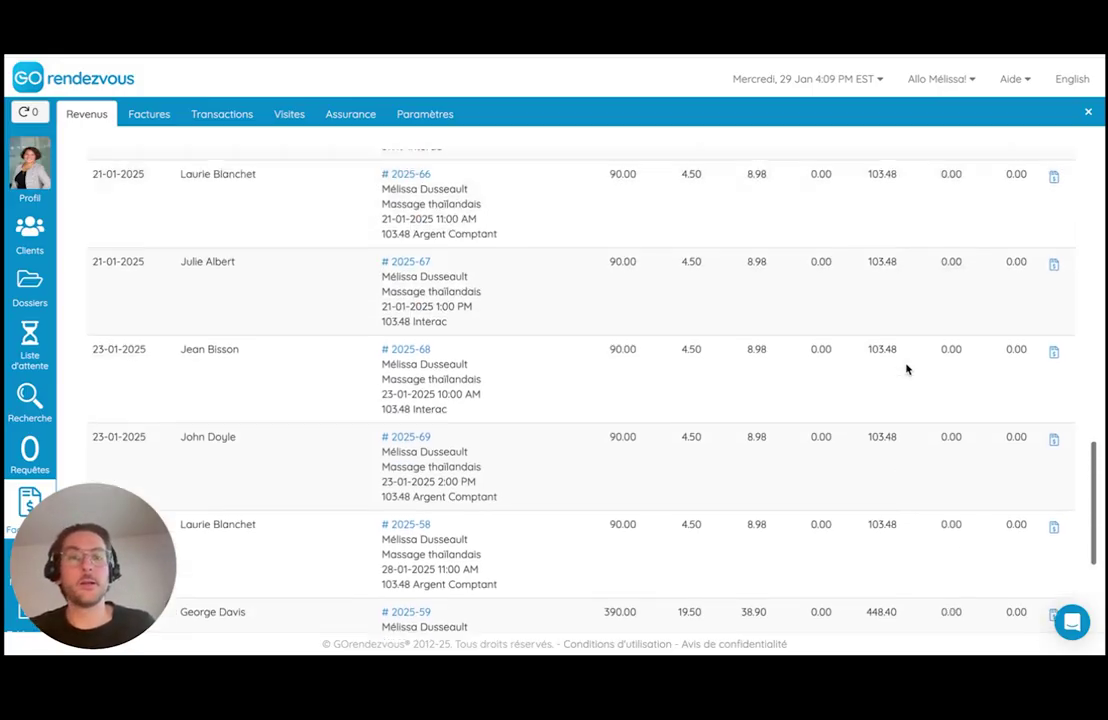
scroll(906, 368, up, 10)
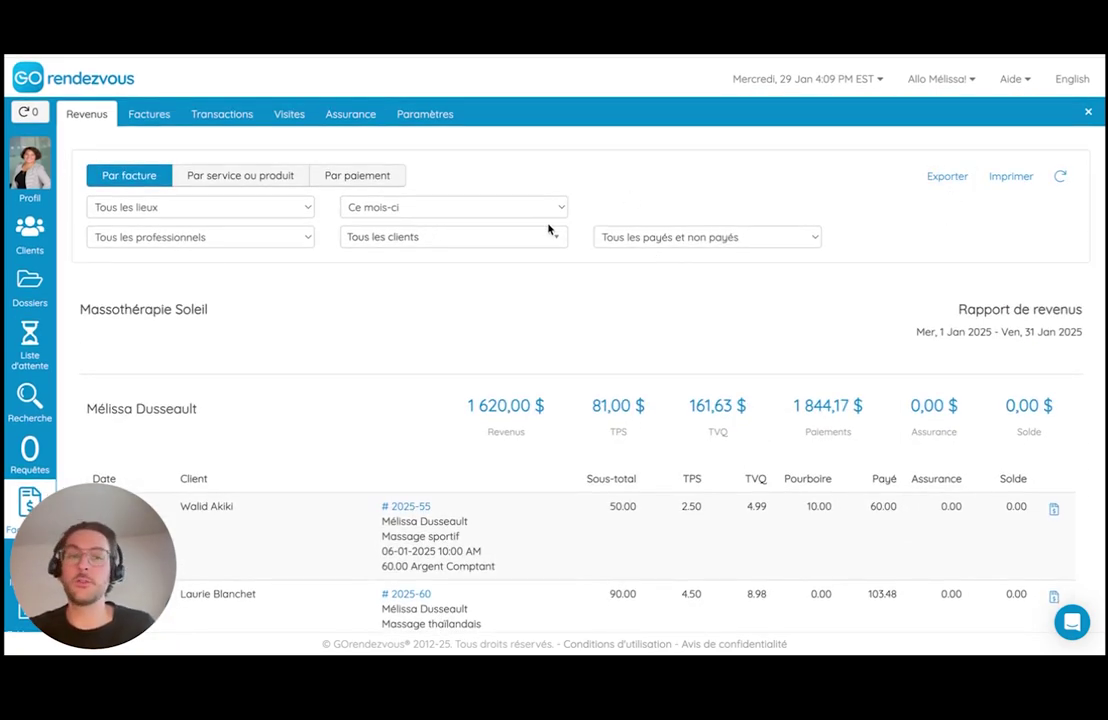
click(957, 179)
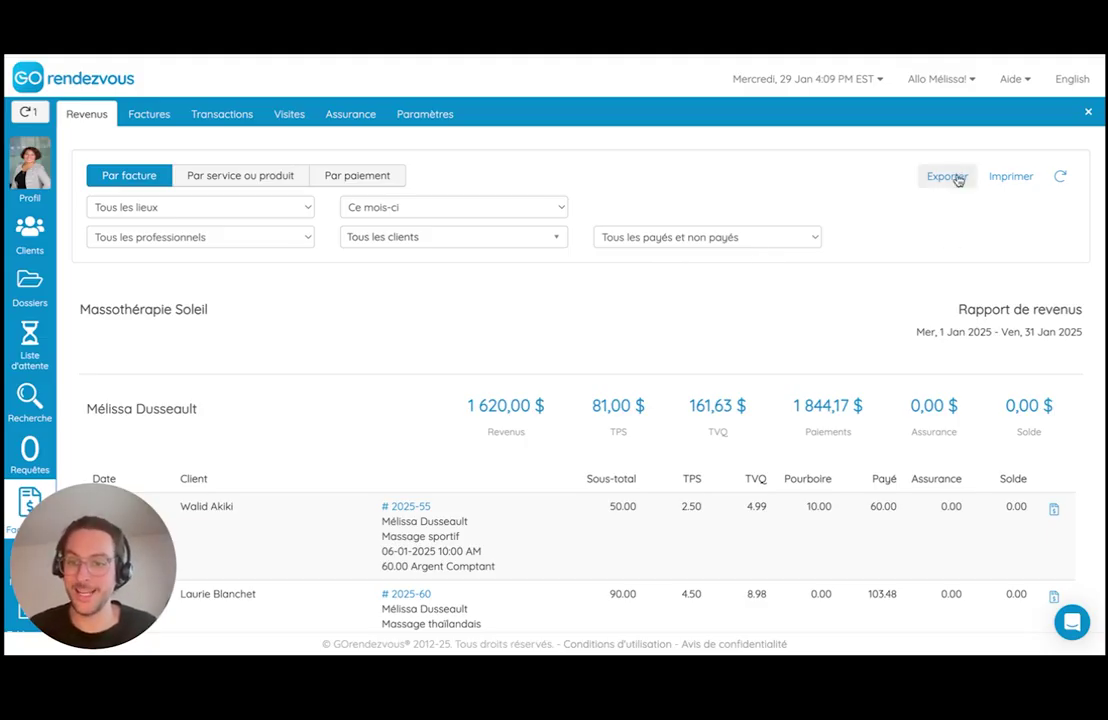